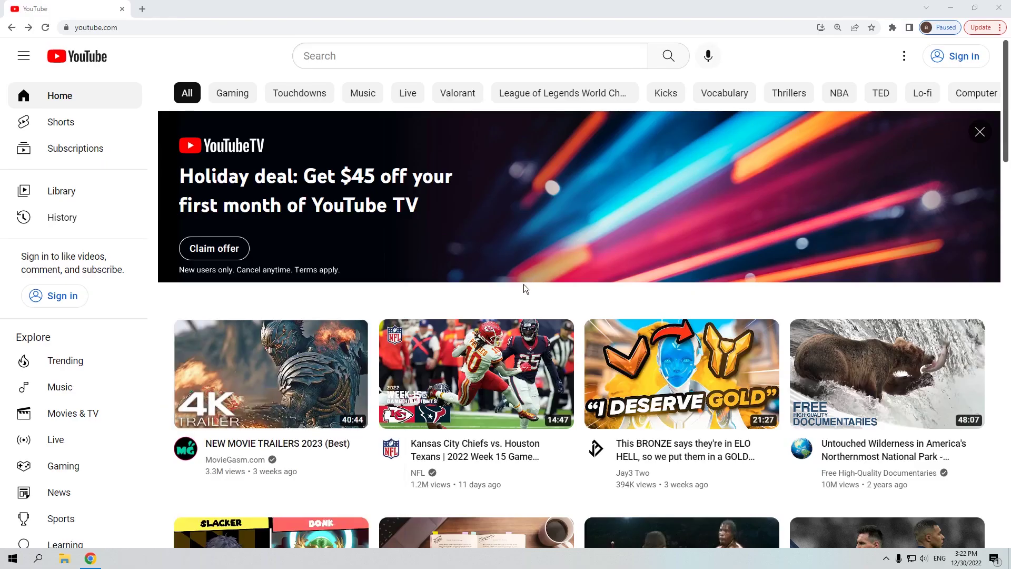
# Scroll down the YouTube home page and open the Chiefs vs. Texans NFL video.
pyautogui.scroll(-1, 524, 285)
pyautogui.scroll(-2, 524, 285)
pyautogui.scroll(-1, 524, 285)
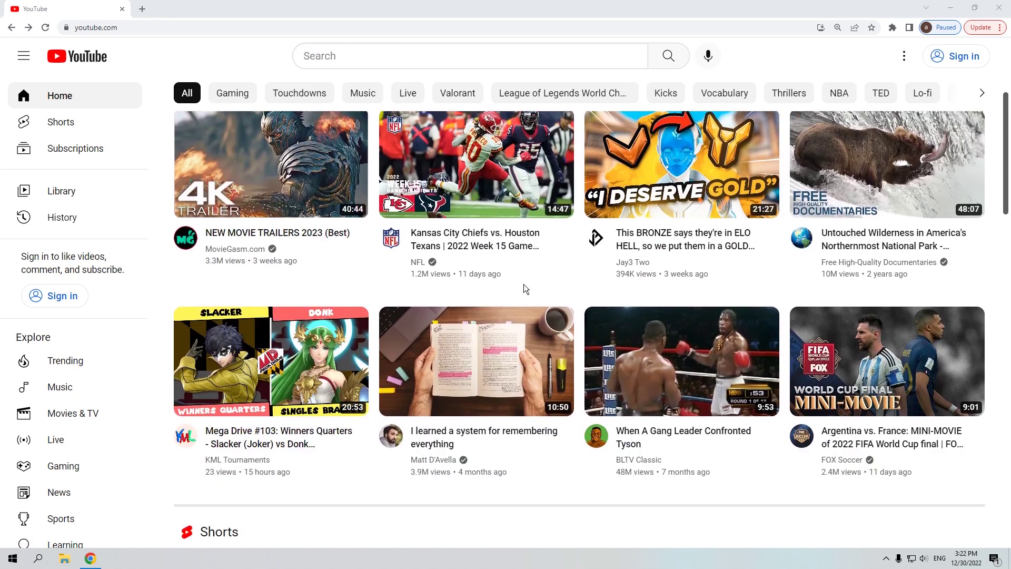
pyautogui.click(524, 284)
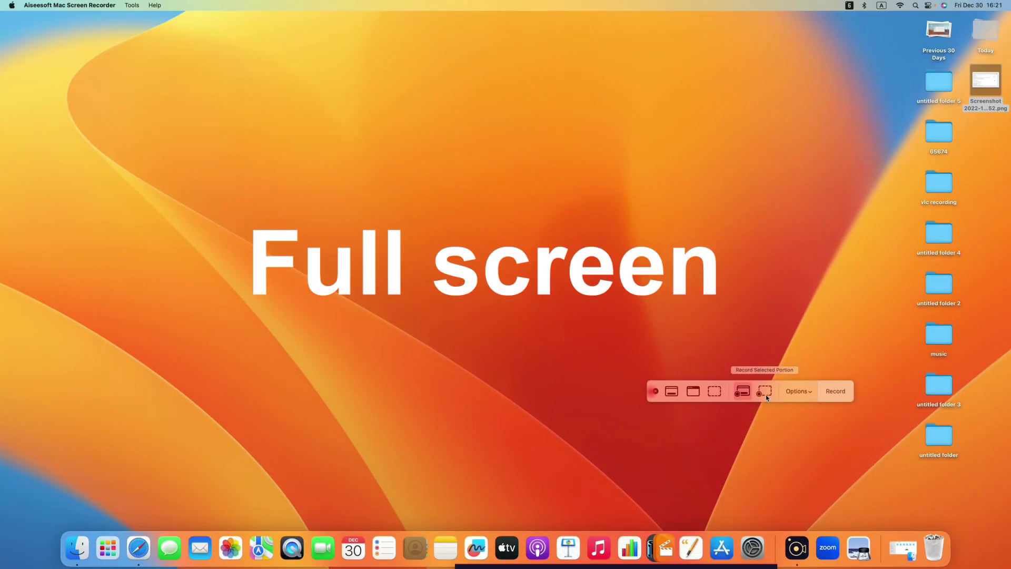
# Switch the toolbar to Record Selected Portion, then bring the capture controls back up.
pyautogui.click(766, 396)
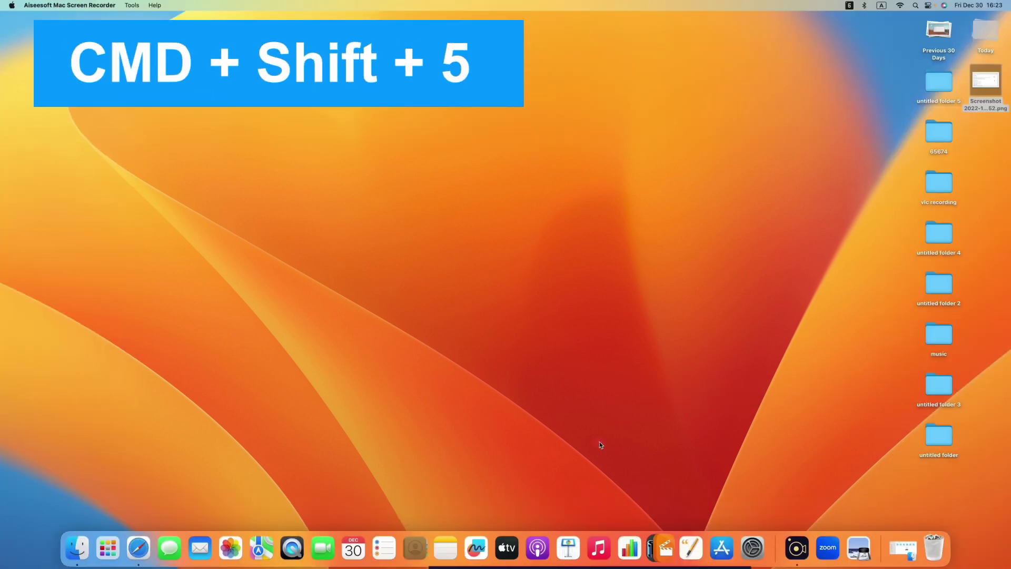
pyautogui.press('super+shift+5')
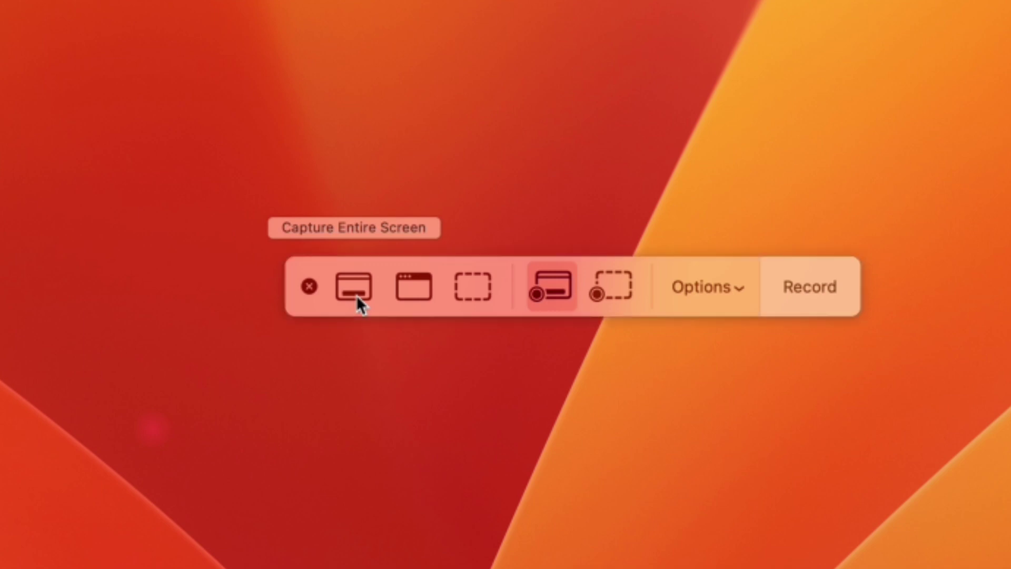
# Toggle between the two recording modes, settle on Record Entire Screen, and start recording.
pyautogui.click(609, 297)
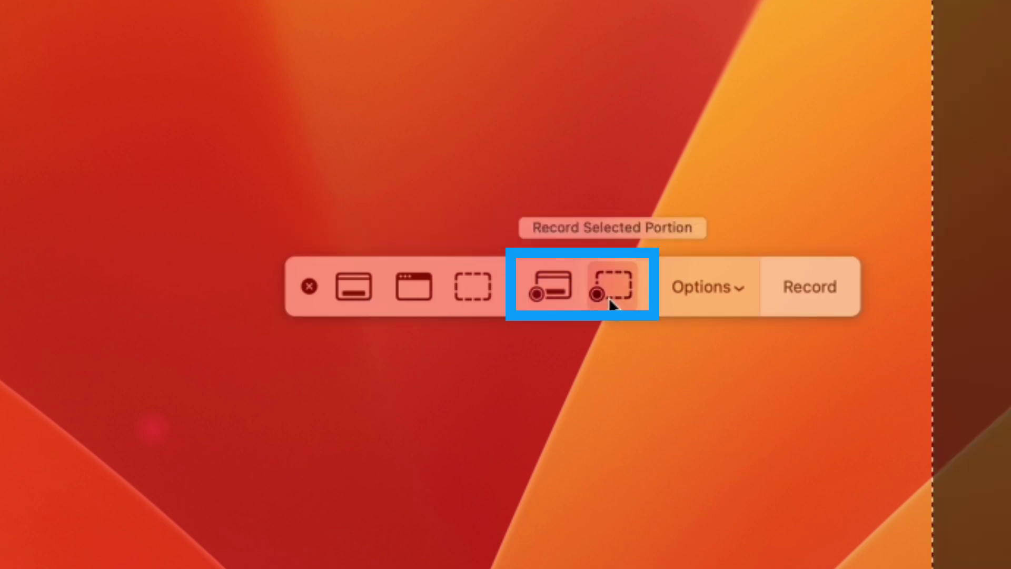
pyautogui.click(569, 297)
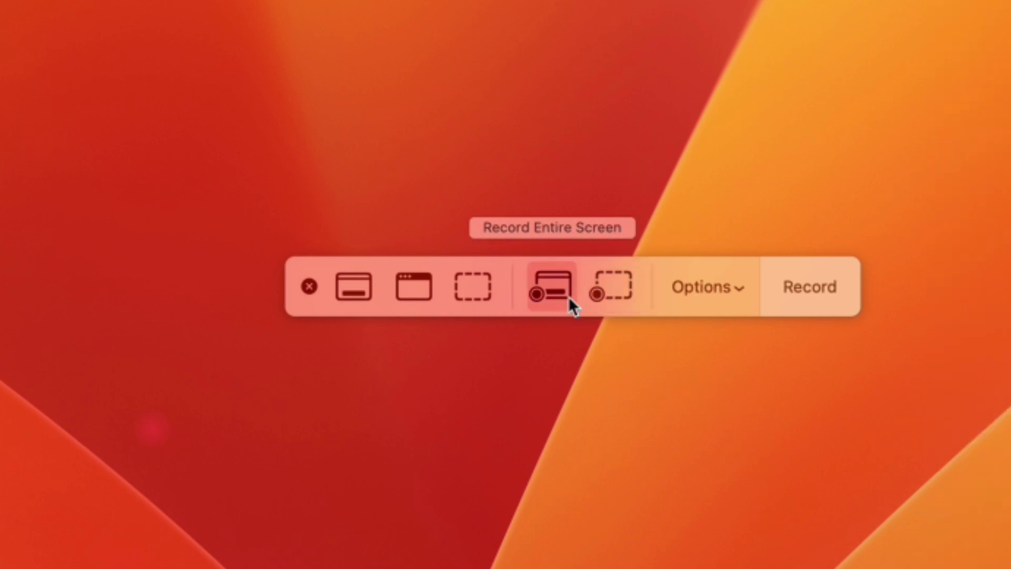
pyautogui.click(596, 300)
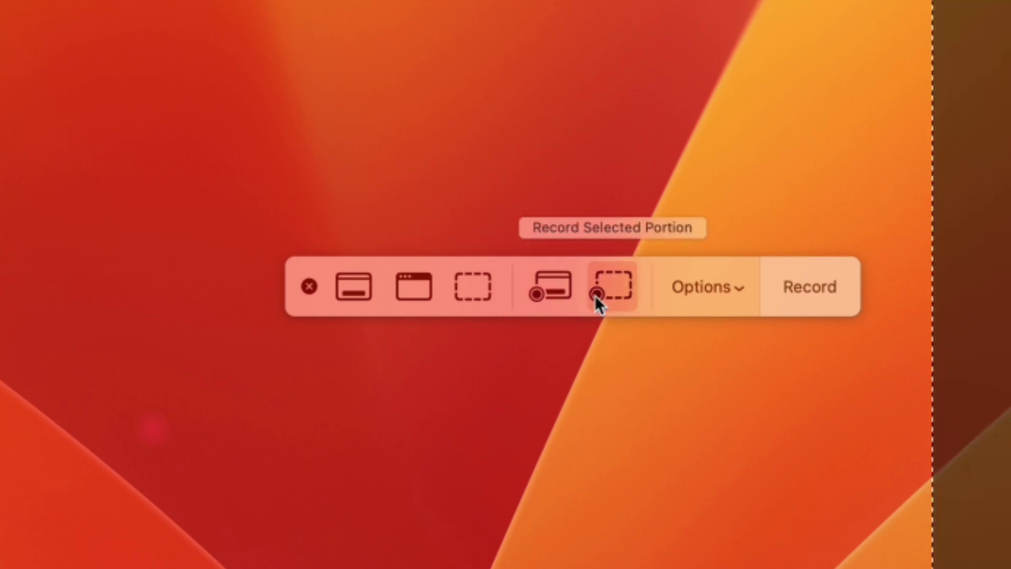
pyautogui.click(552, 276)
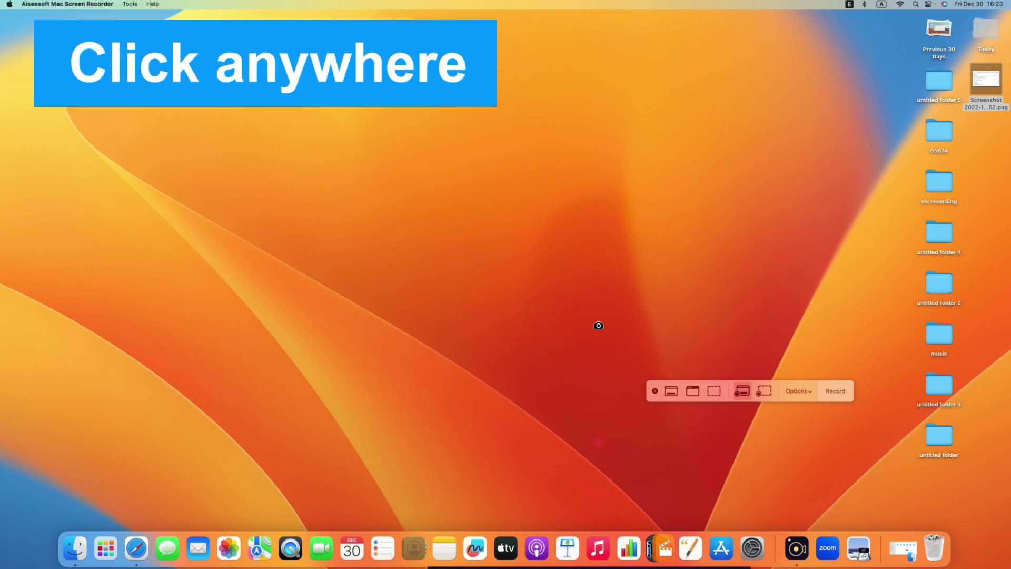
pyautogui.click(599, 325)
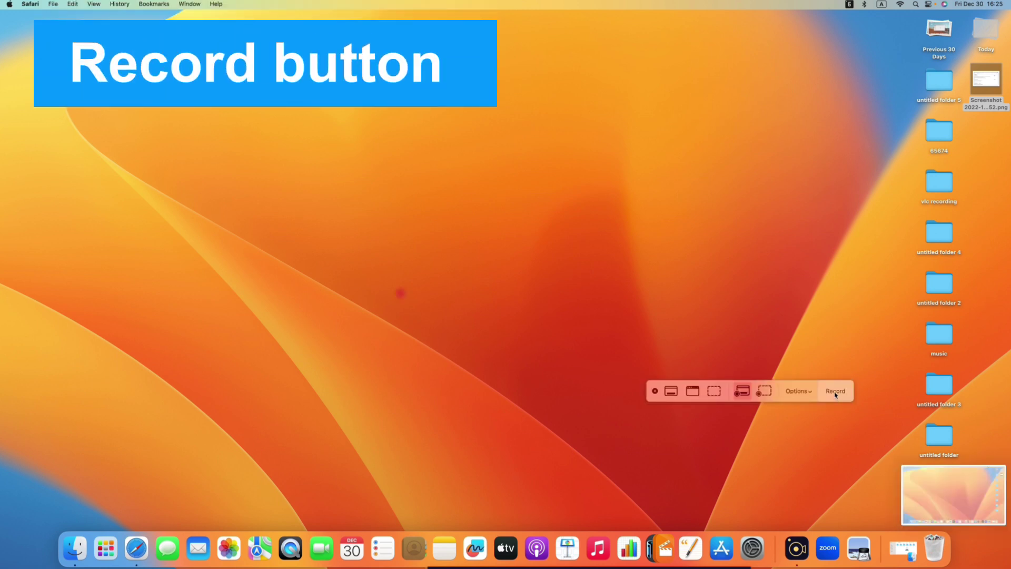
# Choose Record Selected Portion and shrink the area by dragging its lower-right corner.
pyautogui.click(765, 391)
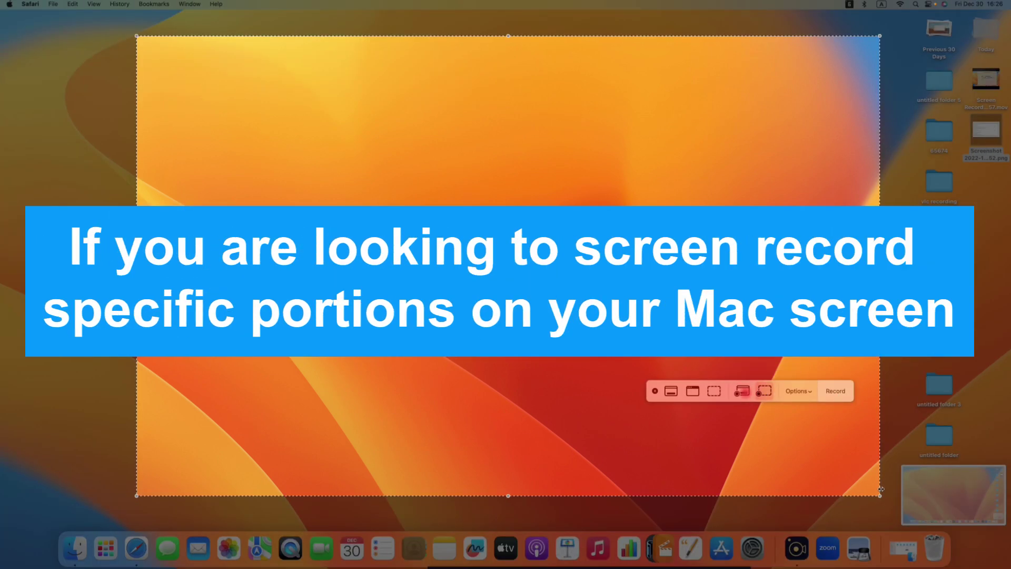
pyautogui.moveTo(880, 496); pyautogui.dragTo(765, 391)
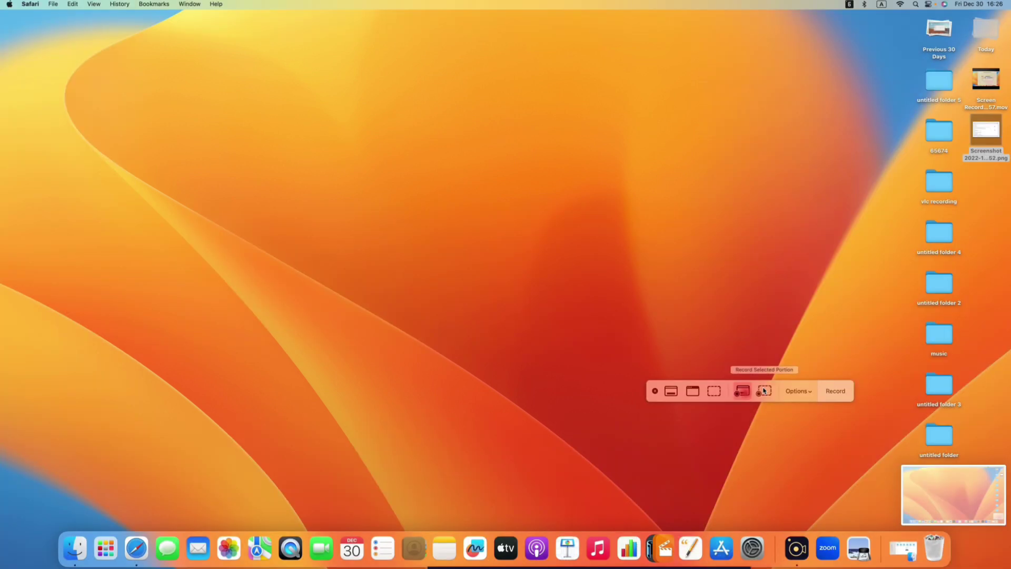
pyautogui.click(765, 391)
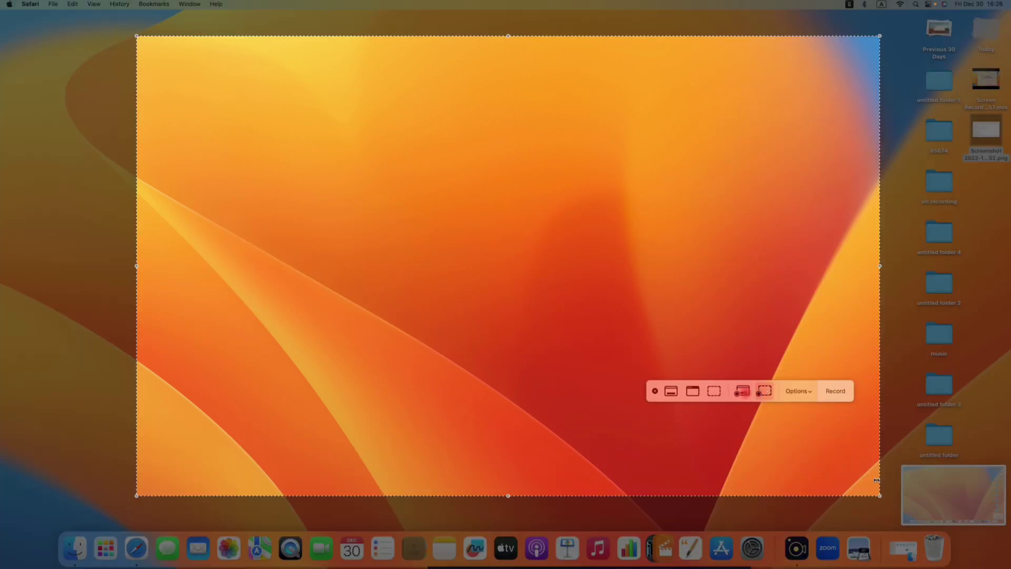
pyautogui.moveTo(880, 495)
pyautogui.mouseDown()
pyautogui.moveTo(817, 472)
pyautogui.moveTo(734, 418)
pyautogui.moveTo(702, 419)
pyautogui.moveTo(652, 400)
pyautogui.moveTo(803, 494)
pyautogui.mouseUp()
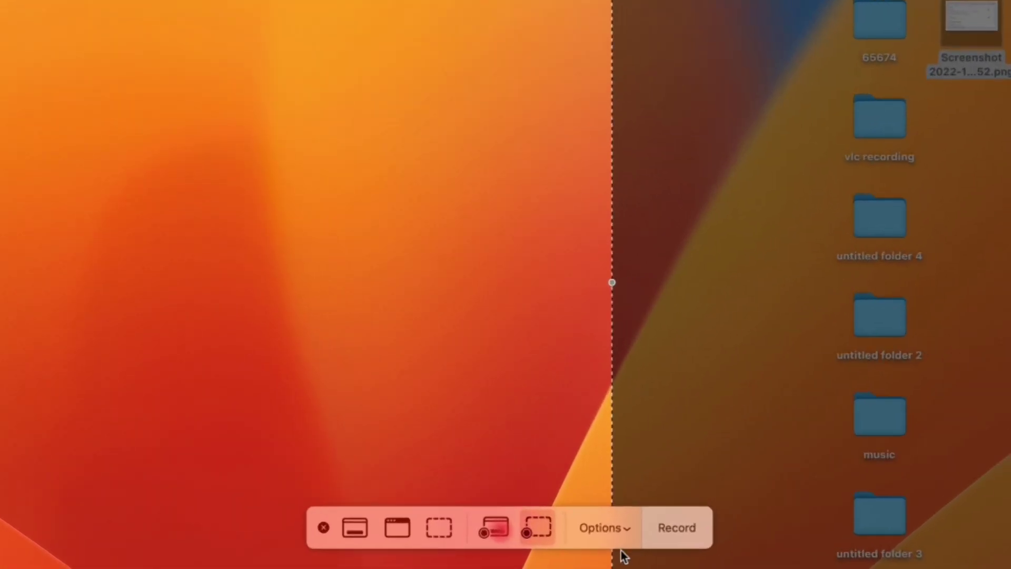
# Review the Options menu's save location, timer and microphone choices, then dismiss Photos' welcome screen.
pyautogui.click(612, 530)
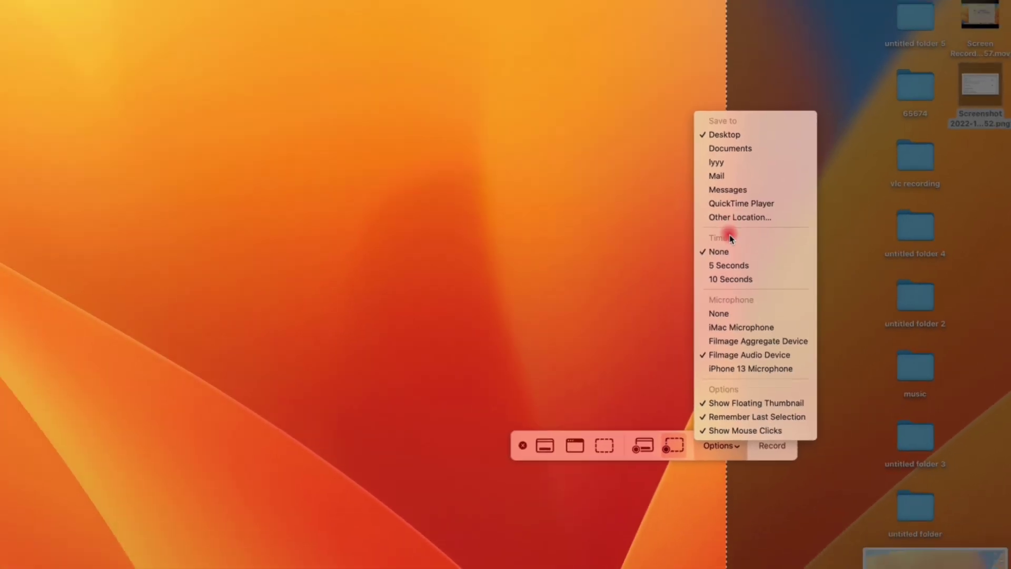
pyautogui.click(228, 548)
pyautogui.click(506, 337)
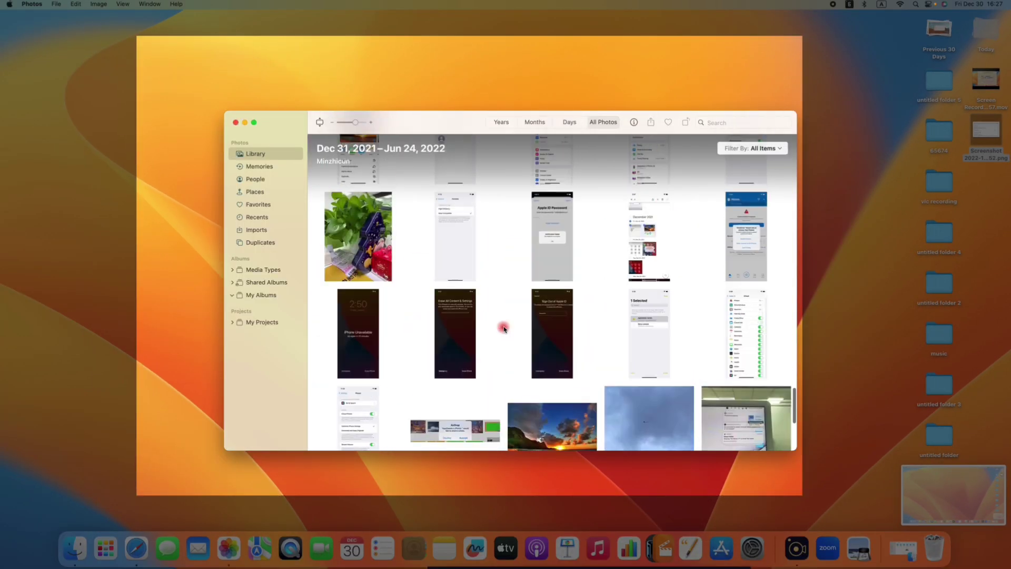
# Scroll the Photos library while recording, then stop the recording from the Cmd+Shift+5 controls.
pyautogui.scroll(-3, 504, 328)
pyautogui.press('super+shift+5')
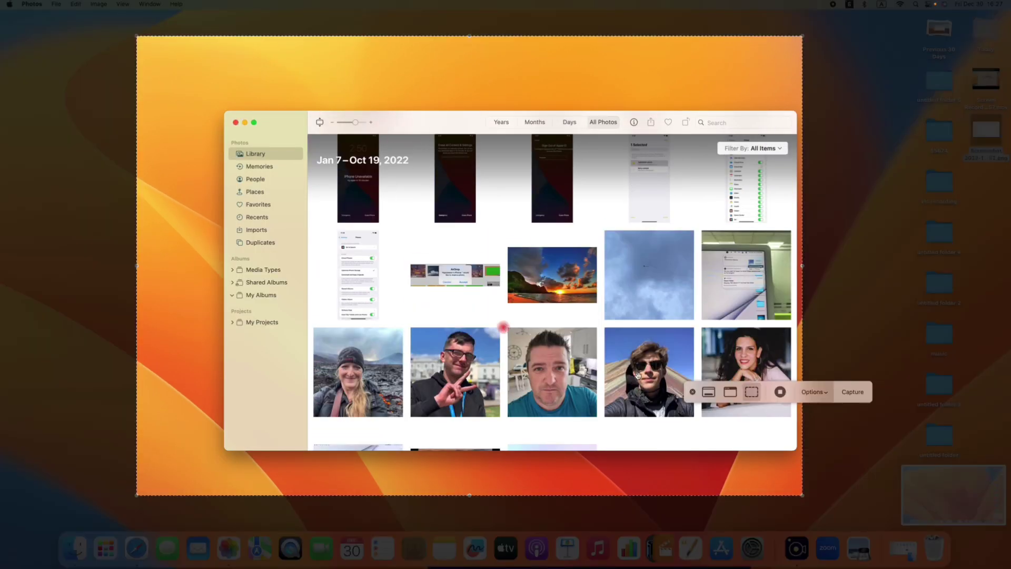
pyautogui.click(779, 399)
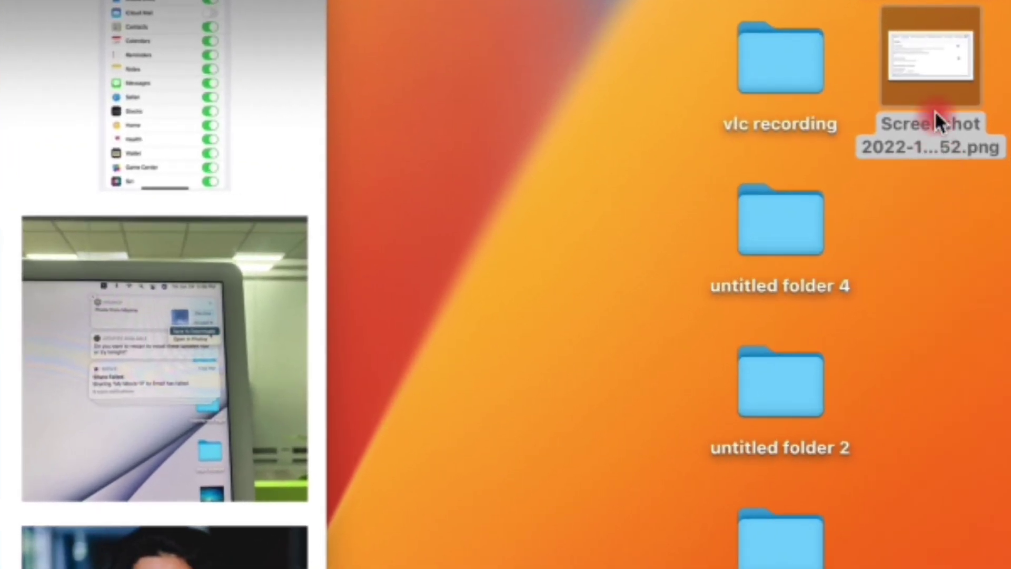
# Open the saved recording in QuickTime Player, play it and skip ahead twice.
pyautogui.rightClick(939, 95)
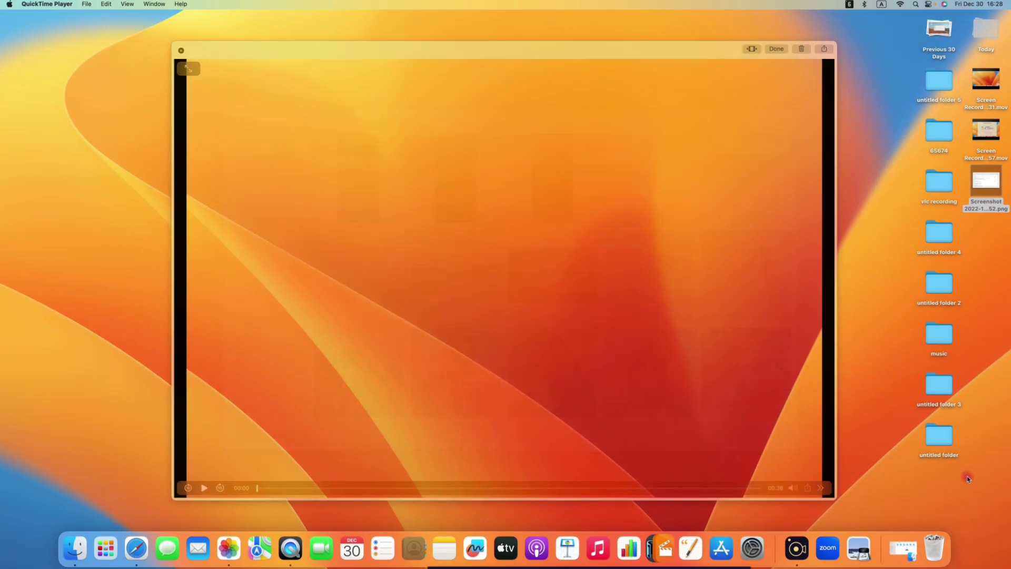
pyautogui.click(205, 489)
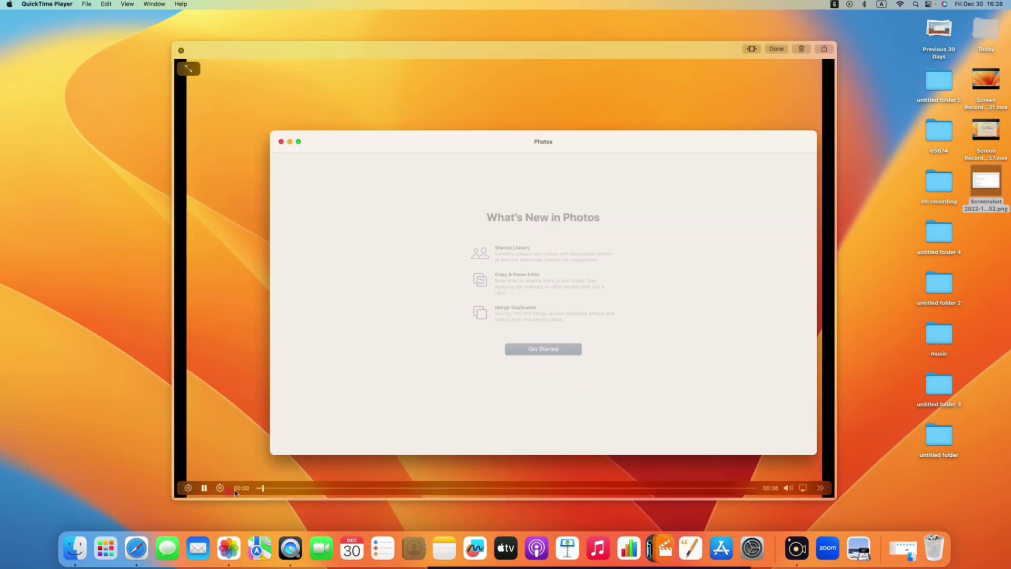
pyautogui.click(343, 489)
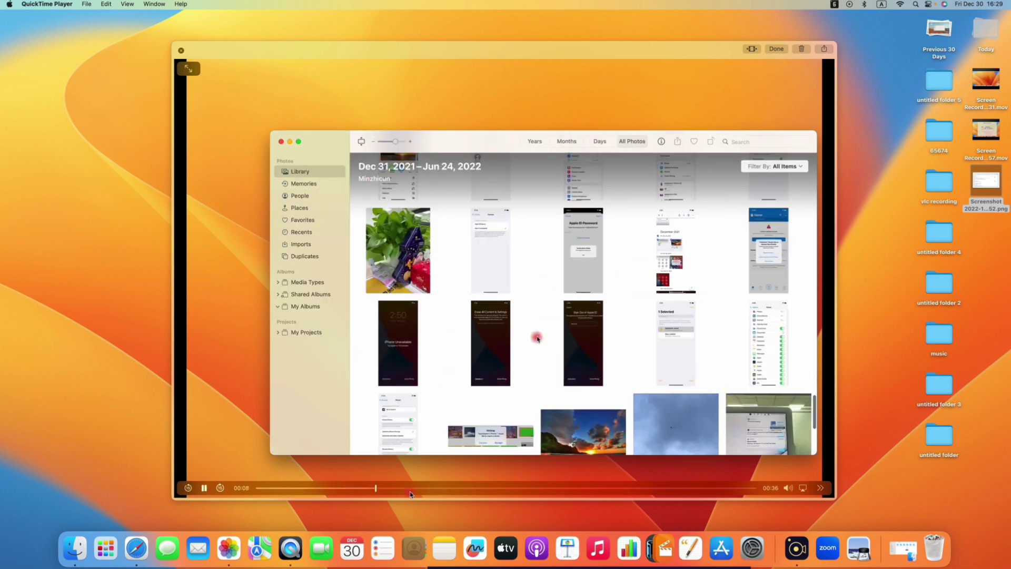
pyautogui.click(432, 490)
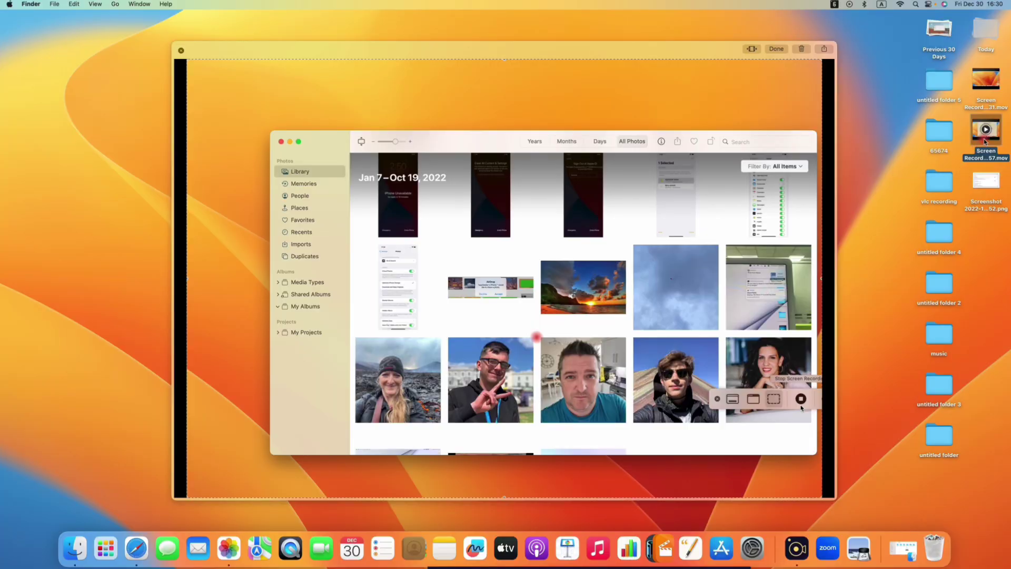
# Play Screen Recording 2022-12-30 at 16.23.57.mov, scrub forward to about 25 seconds, then close it.
pyautogui.doubleClick(984, 135)
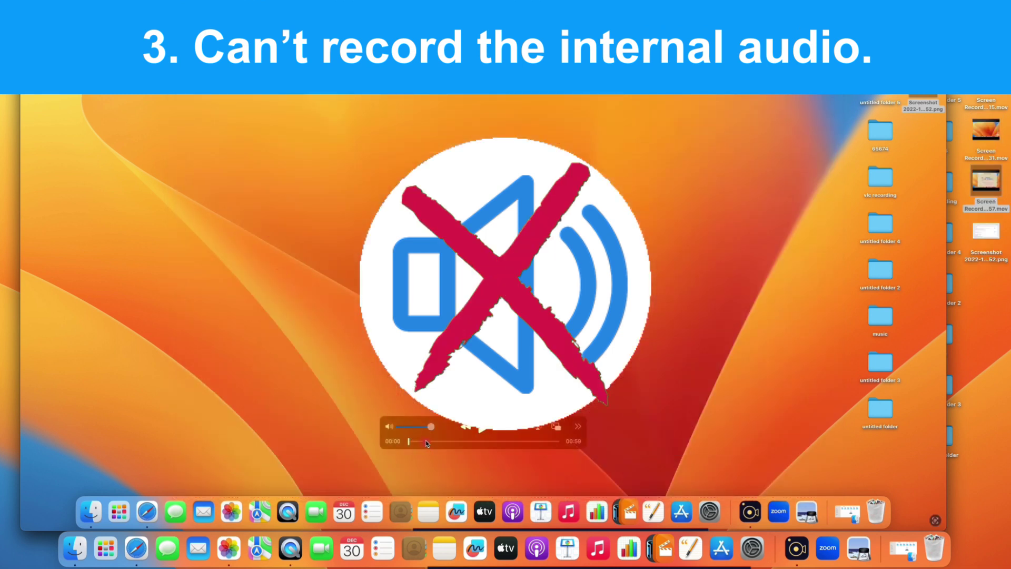
pyautogui.click(427, 441)
pyautogui.moveTo(460, 446); pyautogui.dragTo(502, 442)
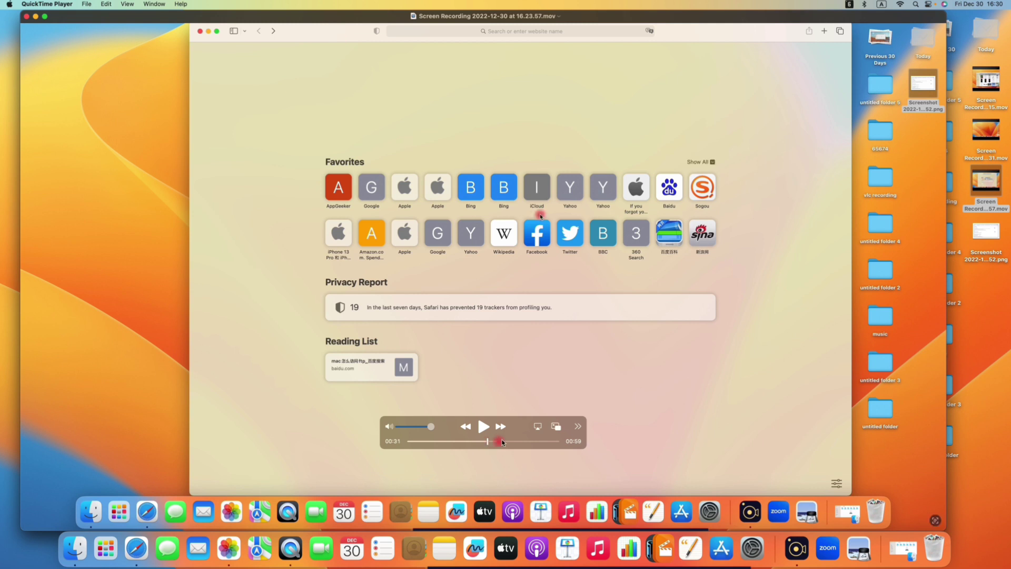
pyautogui.click(26, 16)
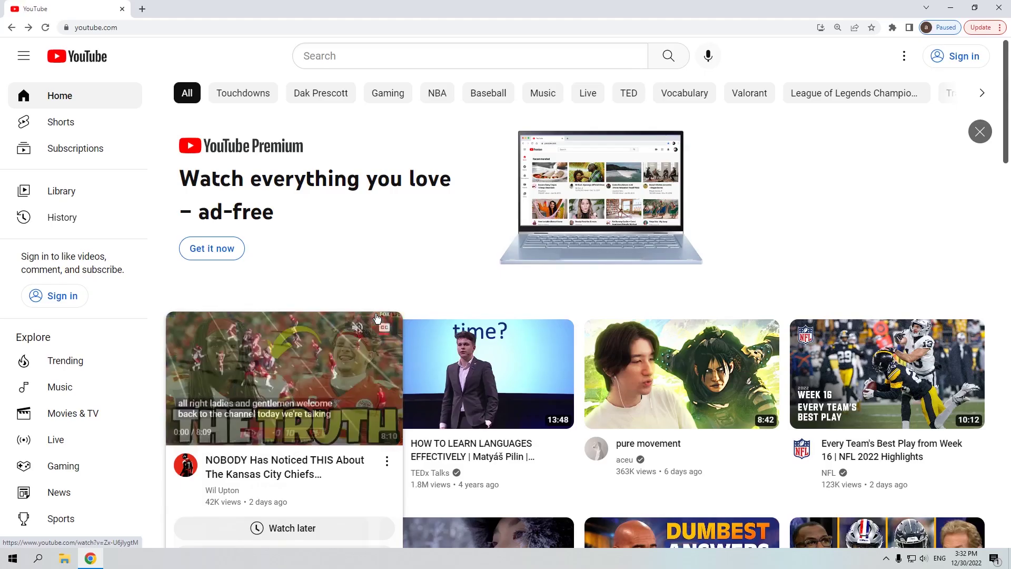
# Scroll down the Xbox Game Bar settings page through its recording shortcuts.
pyautogui.scroll(-2, 390, 321)
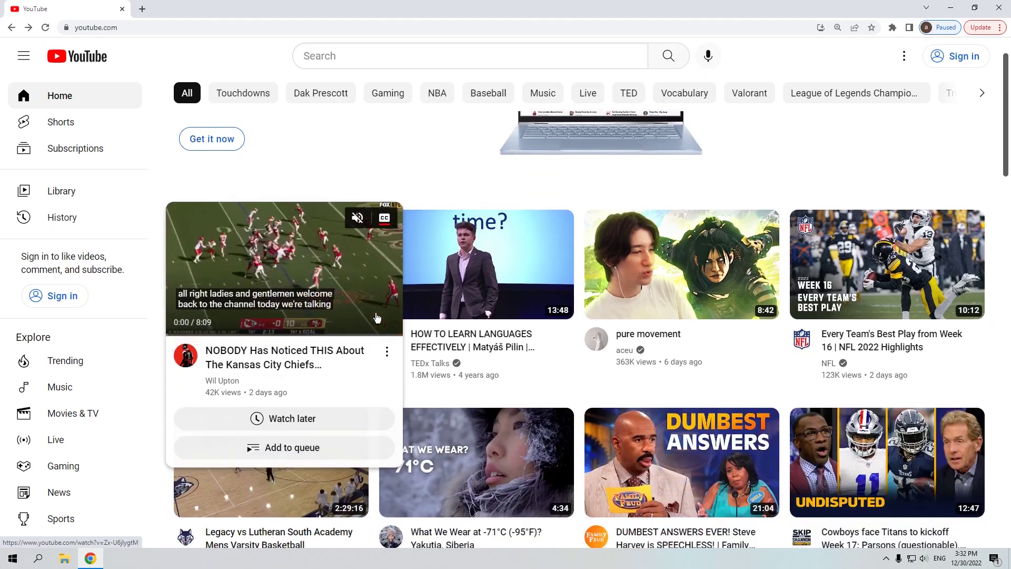
pyautogui.scroll(-2, 422, 317)
pyautogui.scroll(-1, 434, 313)
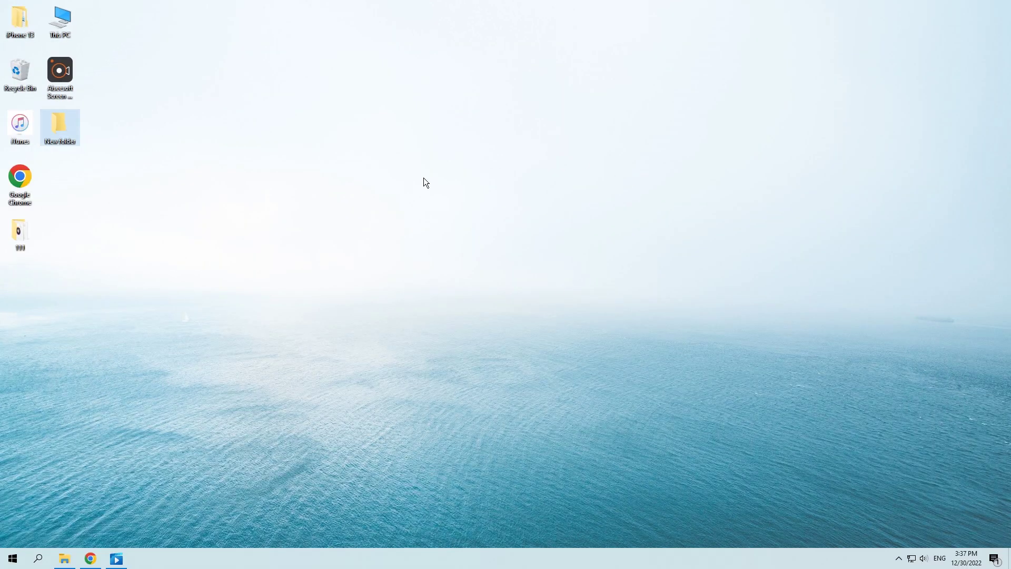
# Go to Windows Settings' Gaming > Xbox Game Bar page from the Start menu.
pyautogui.click(12, 559)
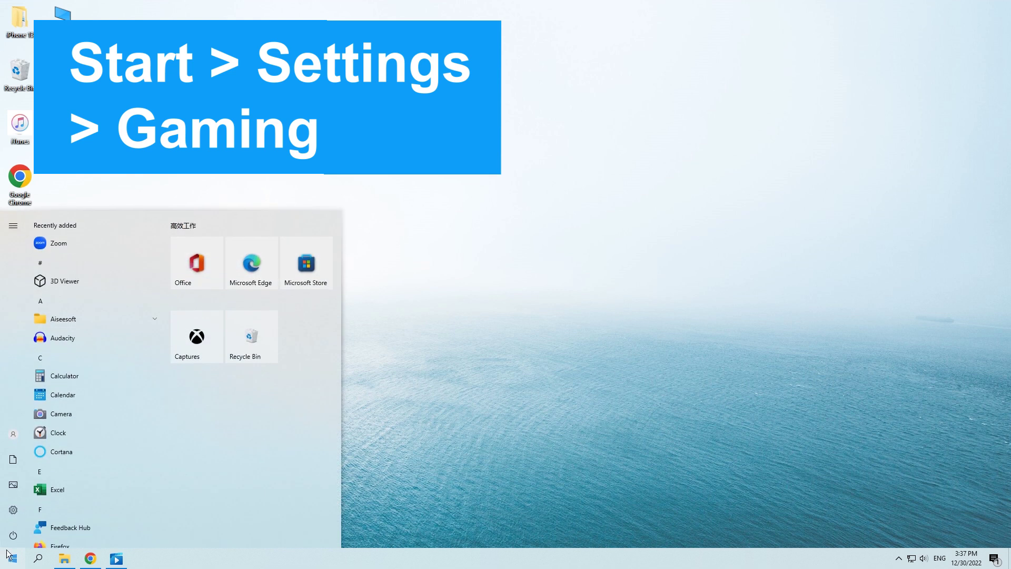
pyautogui.click(21, 511)
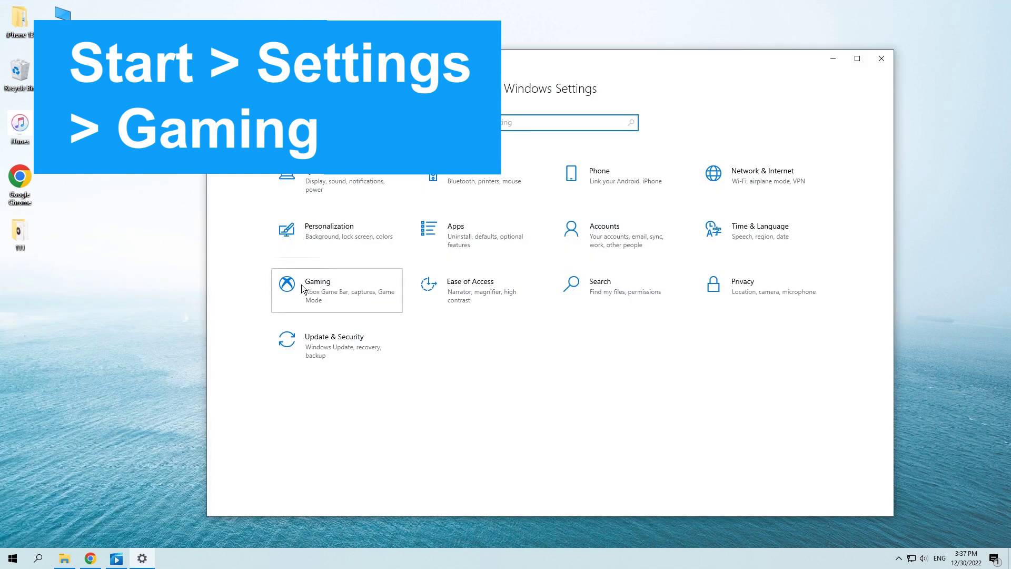
pyautogui.click(303, 288)
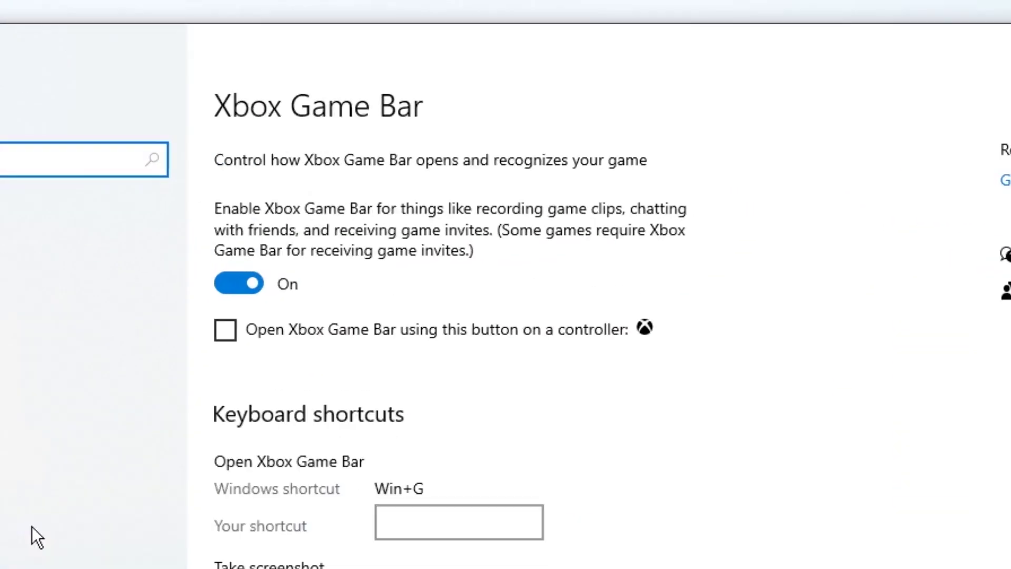
# Turn Xbox Game Bar off and back on, and enable opening it with the controller button.
pyautogui.click(399, 169)
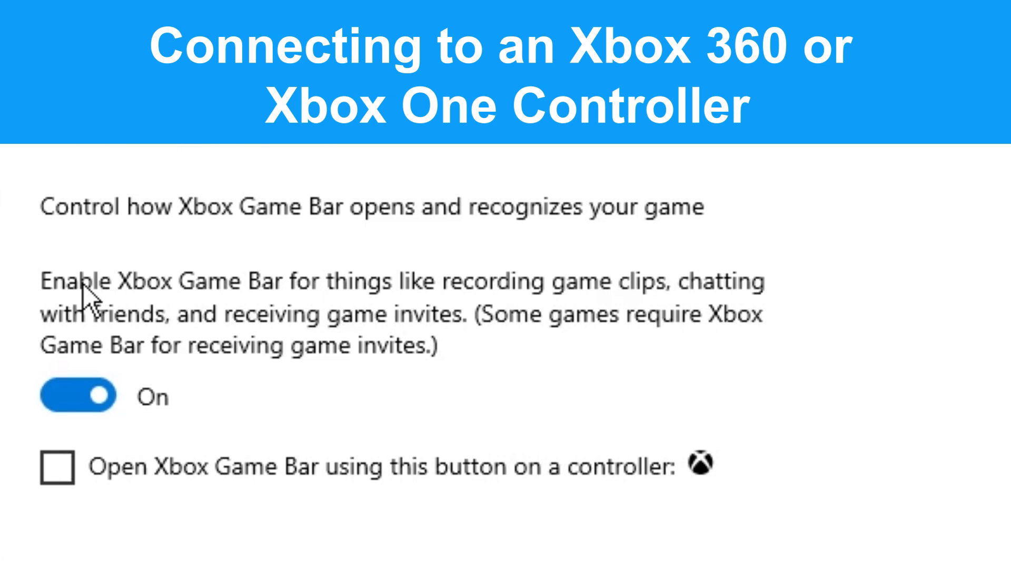
pyautogui.click(226, 477)
pyautogui.doubleClick(226, 477)
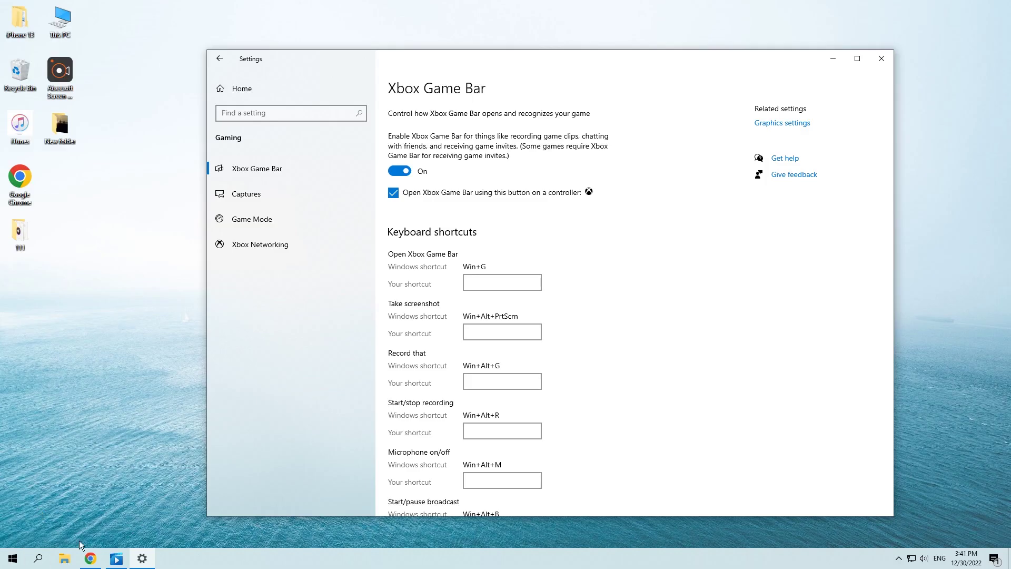
# Play the YouTube video full screen and try opening Game Bar with Win+G.
pyautogui.click(93, 557)
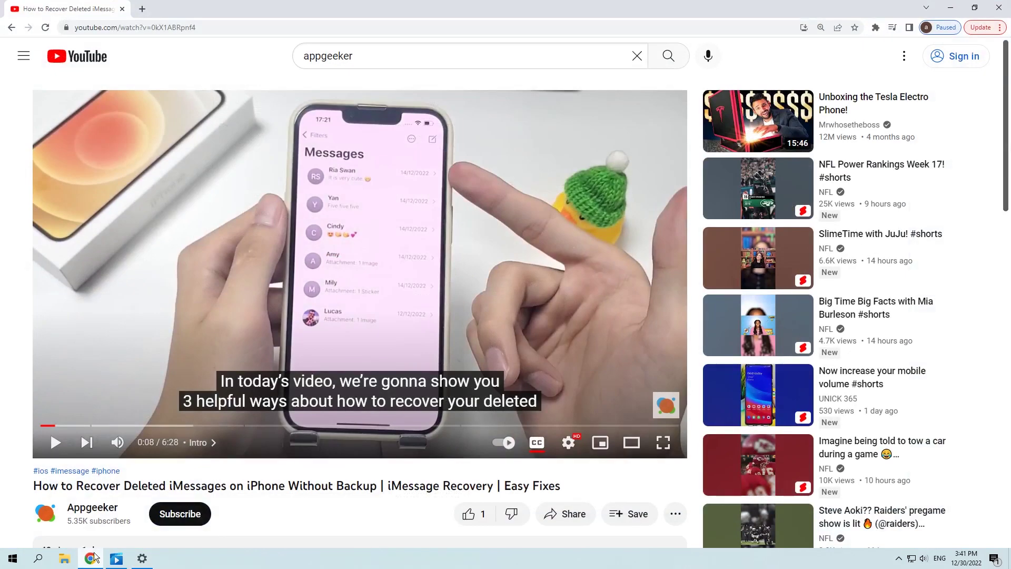
pyautogui.click(663, 443)
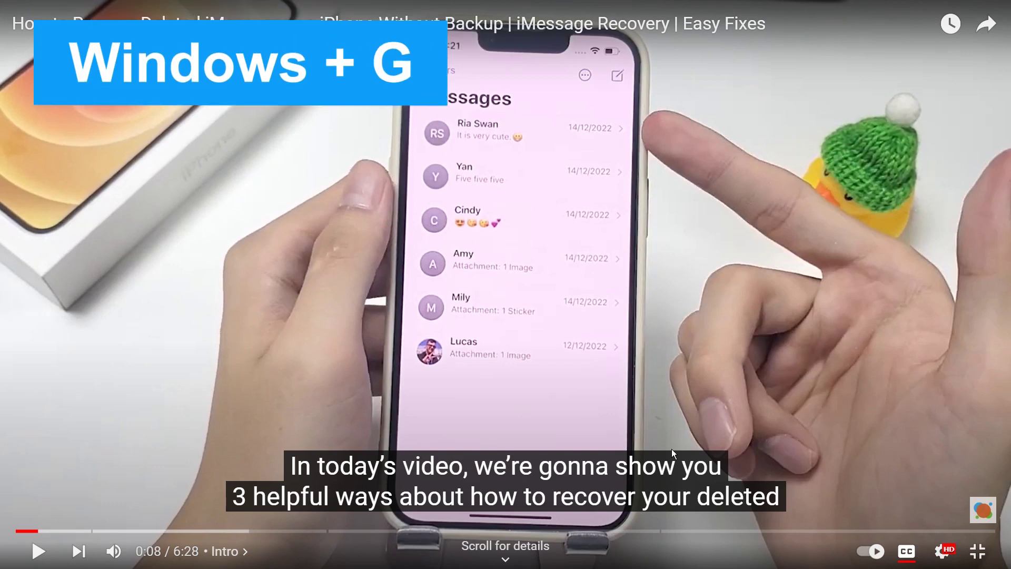
pyautogui.press('super+g')
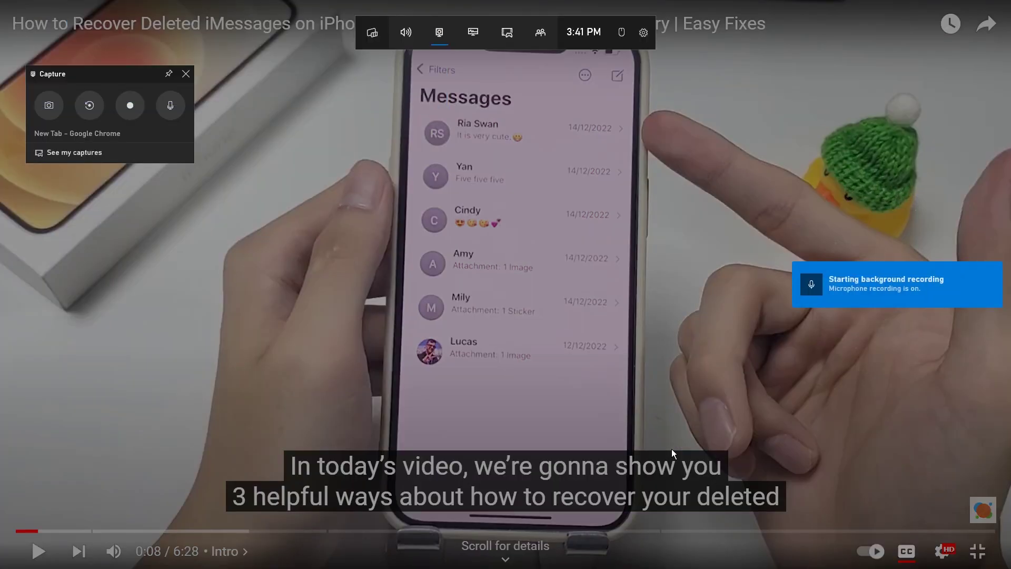
pyautogui.press('Escape')
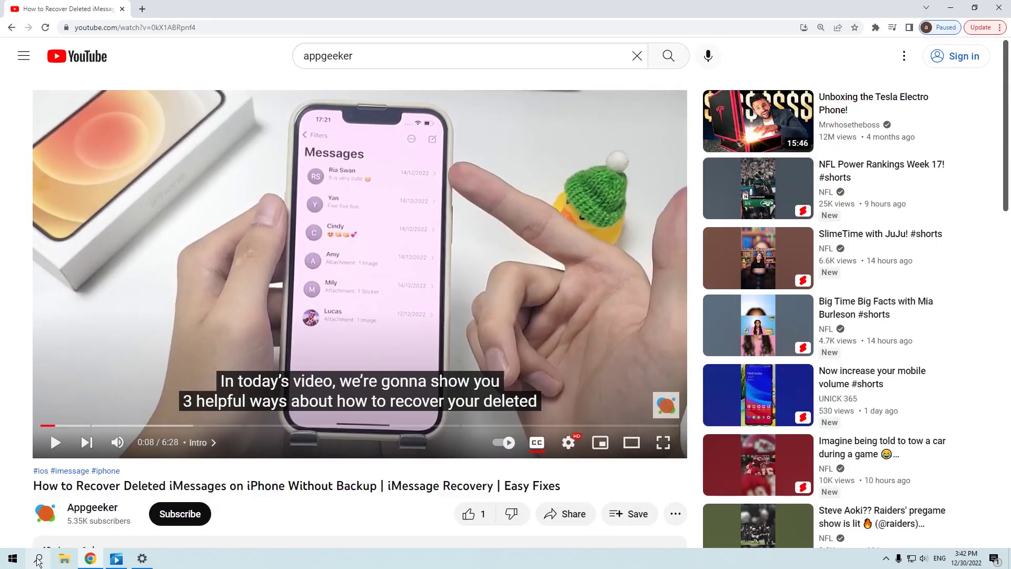
# Launch Xbox Game Bar from Windows search, then close its overlay.
pyautogui.click(37, 558)
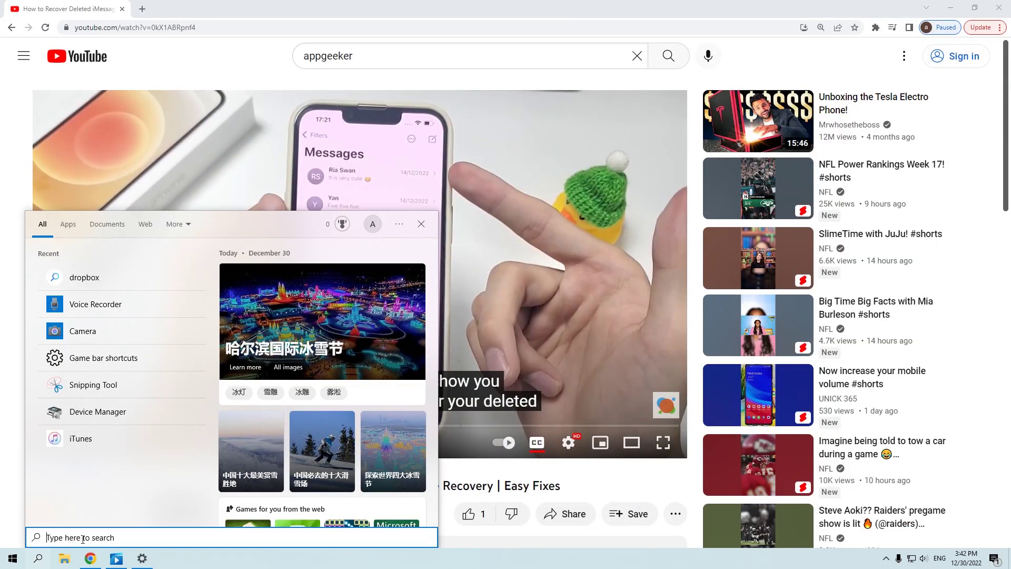
pyautogui.write('x')
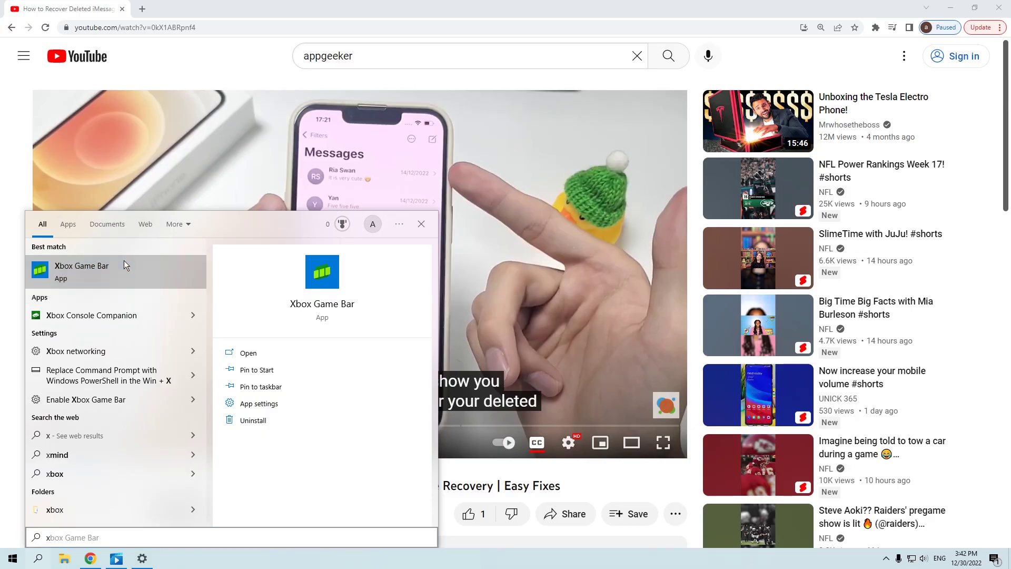
pyautogui.click(125, 261)
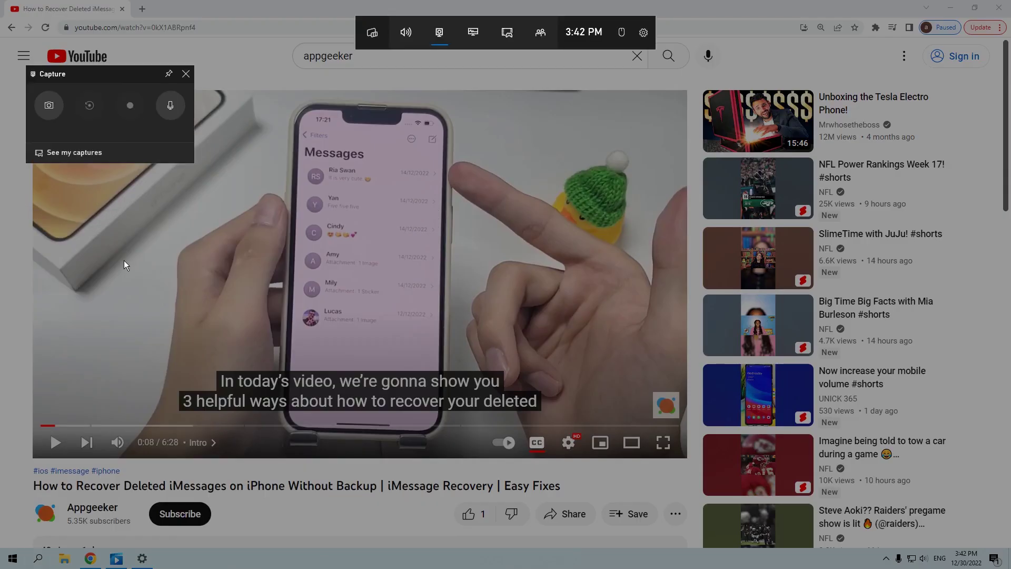
pyautogui.press('Escape')
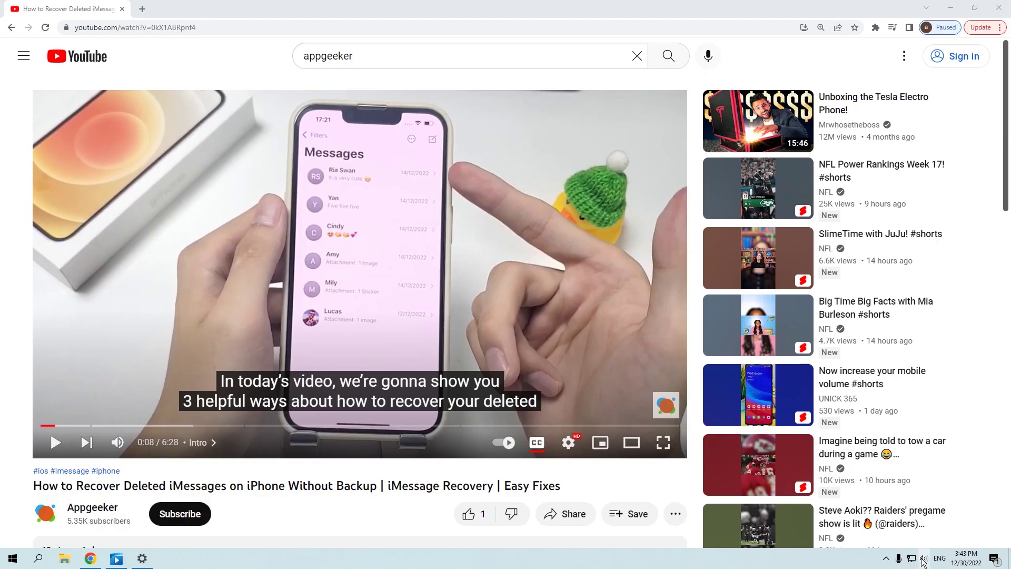
# Set the system volume to 31, return the video to full screen, and open Game Bar.
pyautogui.click(924, 558)
pyautogui.moveTo(879, 533); pyautogui.dragTo(895, 533)
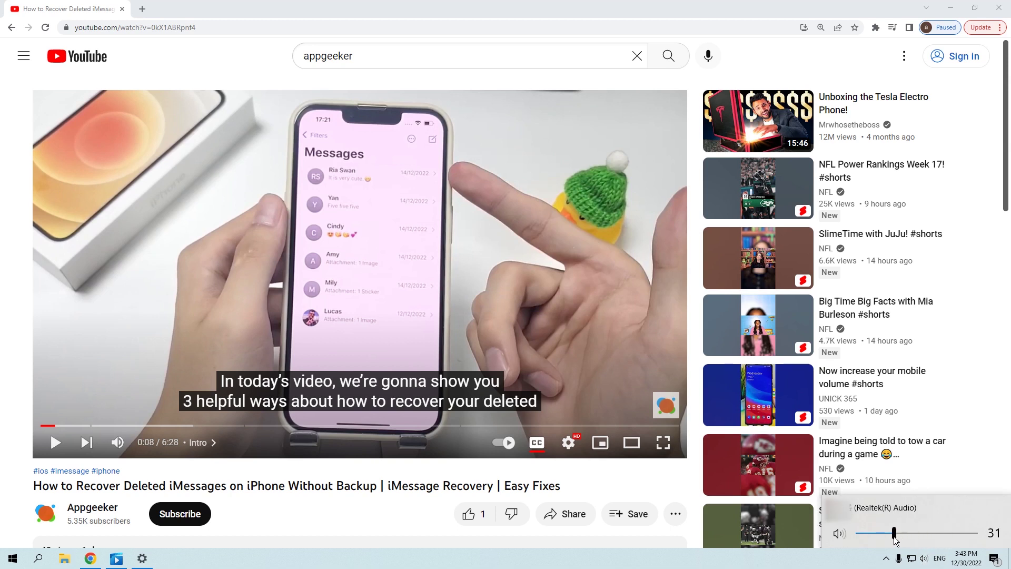
pyautogui.click(809, 558)
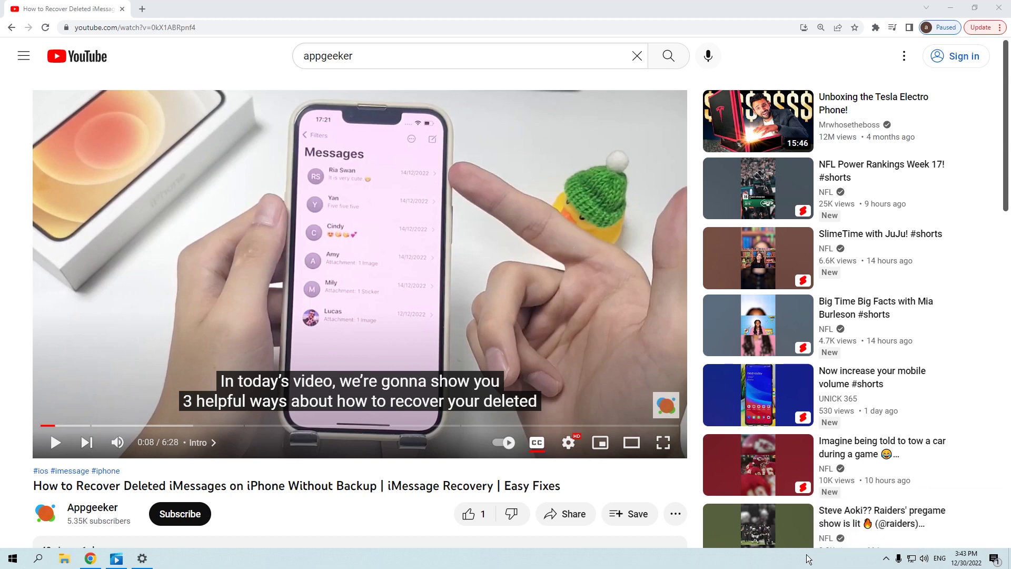
pyautogui.click(664, 442)
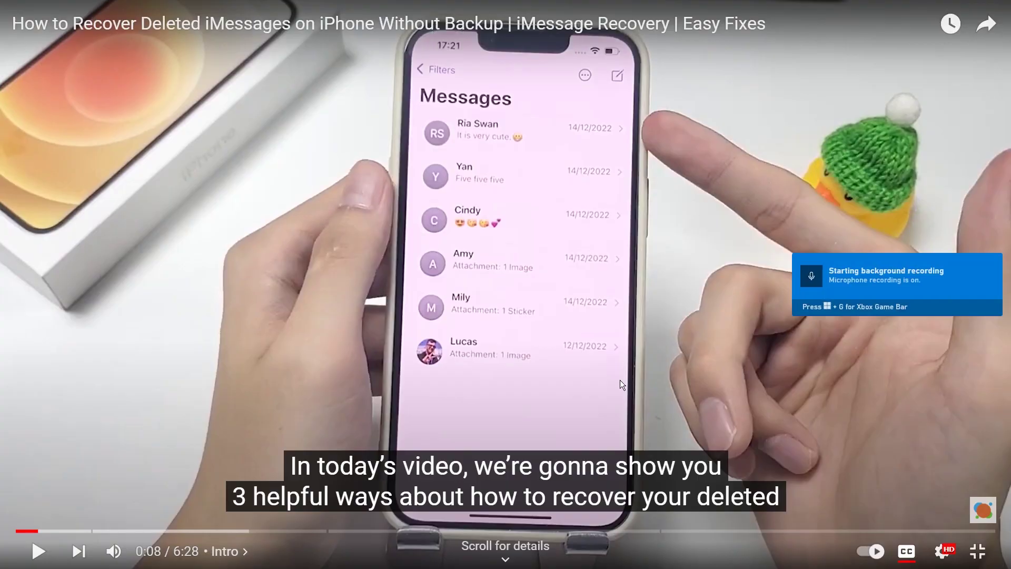
pyautogui.press('super+g')
# Record the playing YouTube video as a game clip, hiding the overlay while capturing.
pyautogui.click(134, 242)
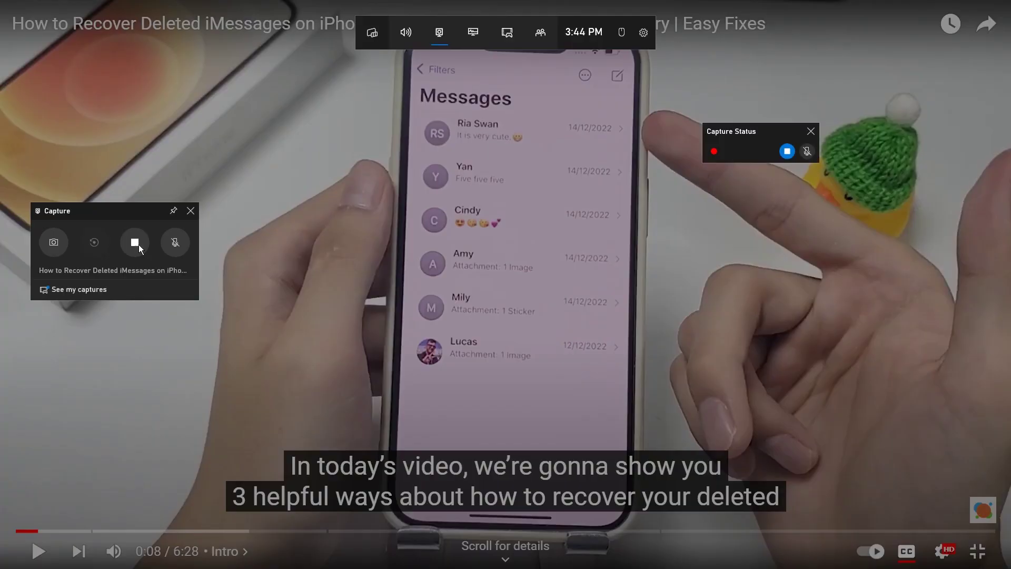
pyautogui.click(349, 270)
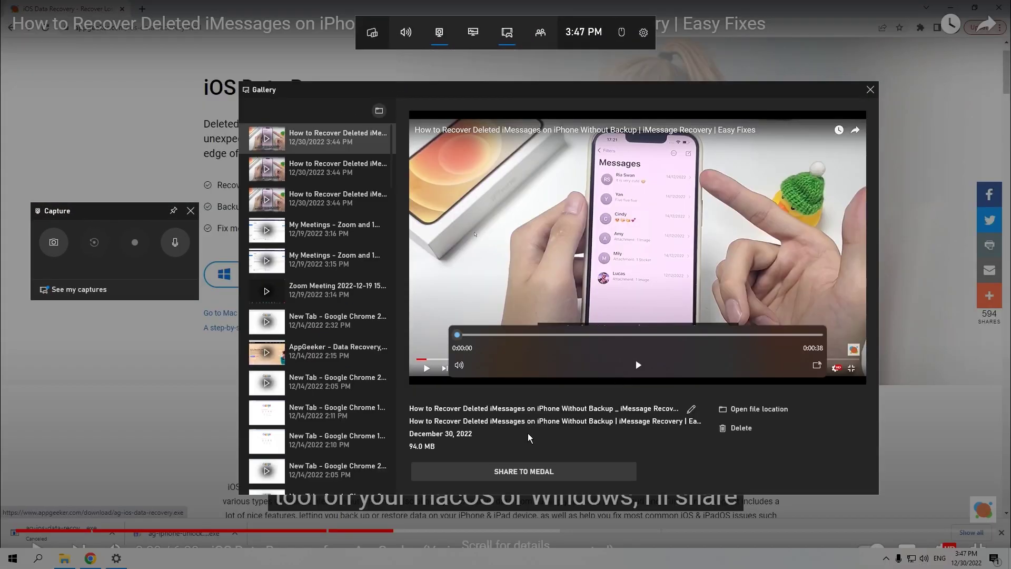
# Play the newest clip in the Gallery, then cancel editing its title.
pyautogui.click(639, 366)
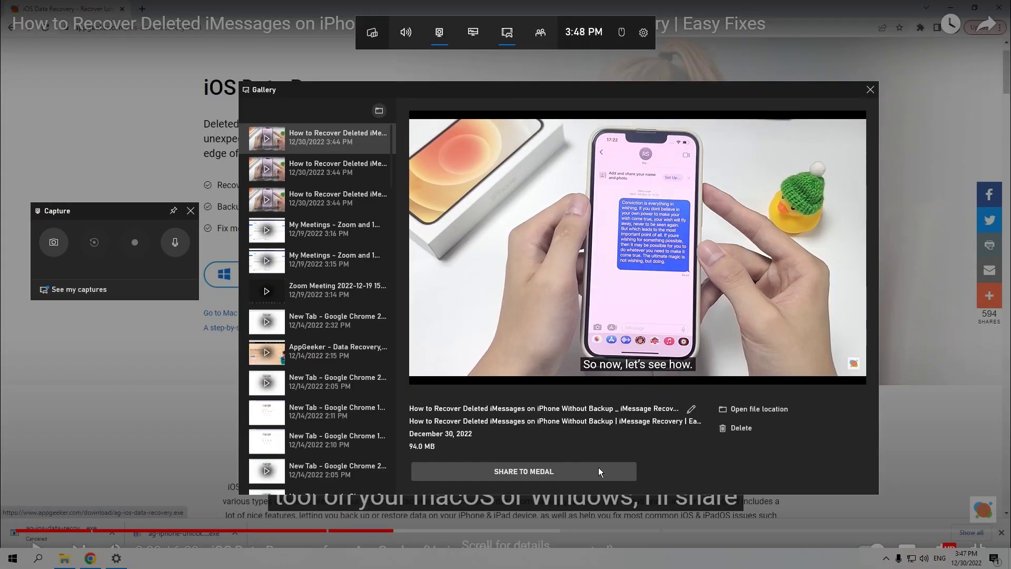
pyautogui.click(691, 409)
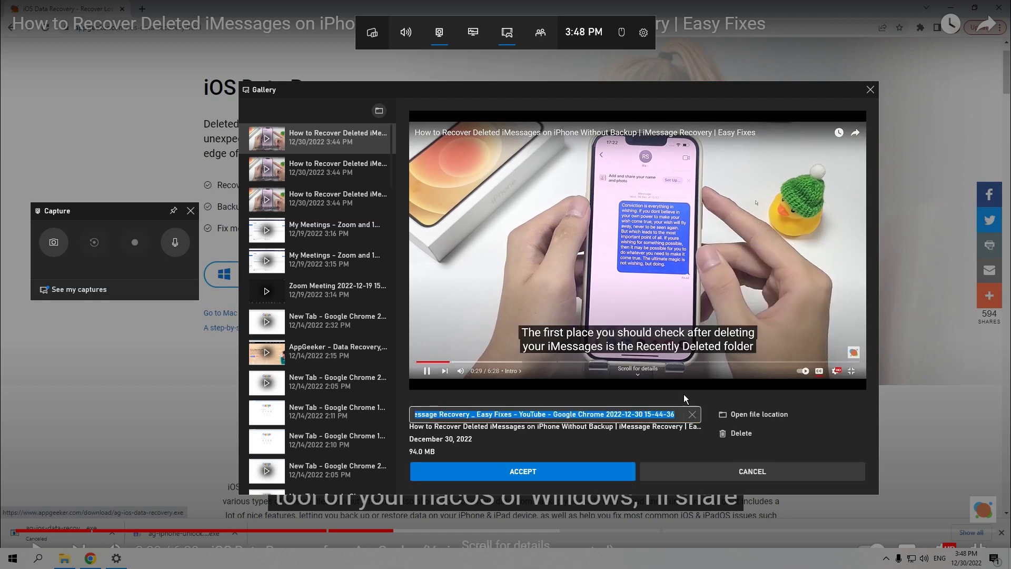
pyautogui.click(725, 468)
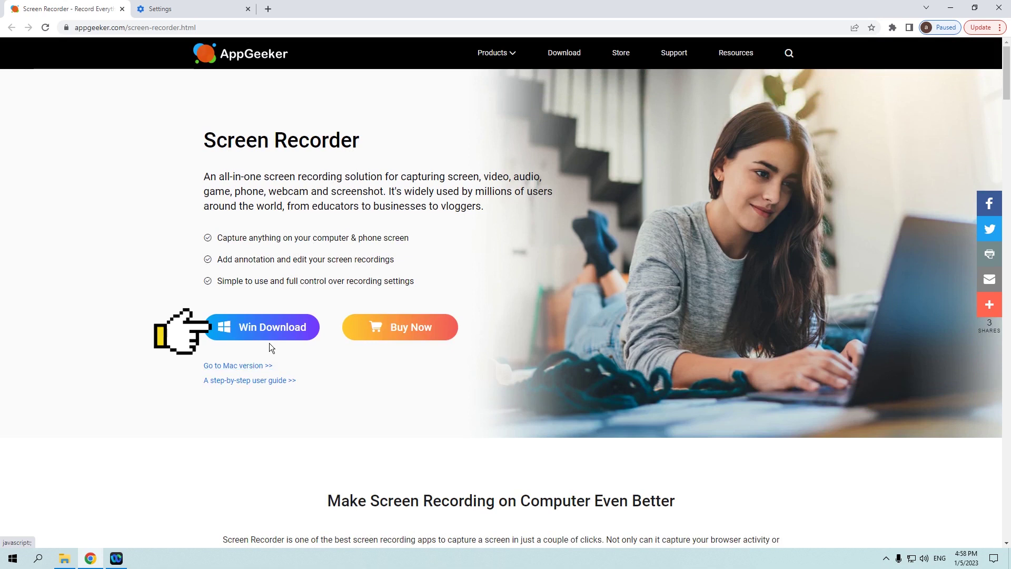
# Download Aiseesoft Screen Recorder and set Video Recorder to full-screen capture with webcam off.
pyautogui.click(275, 333)
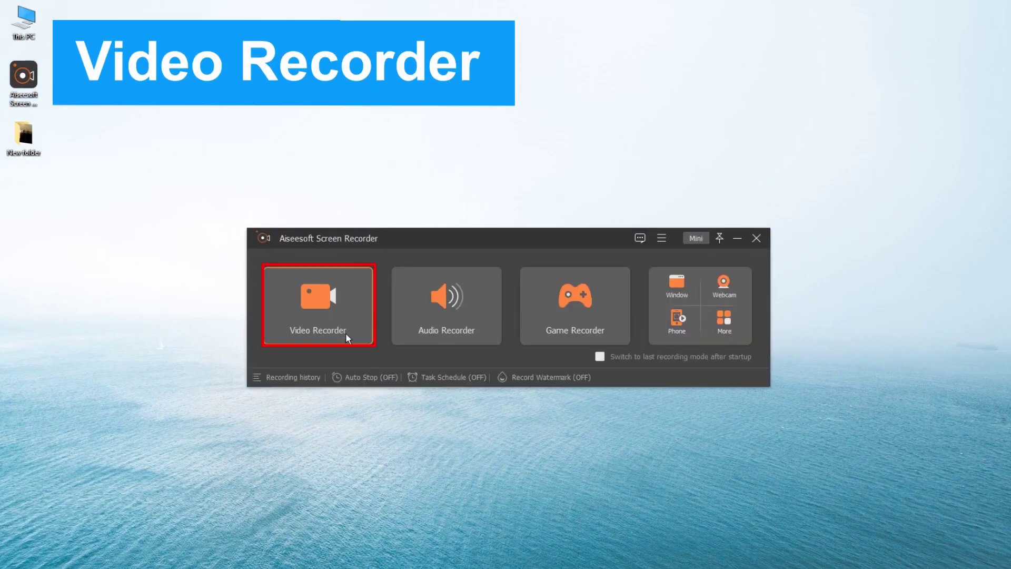
pyautogui.click(280, 299)
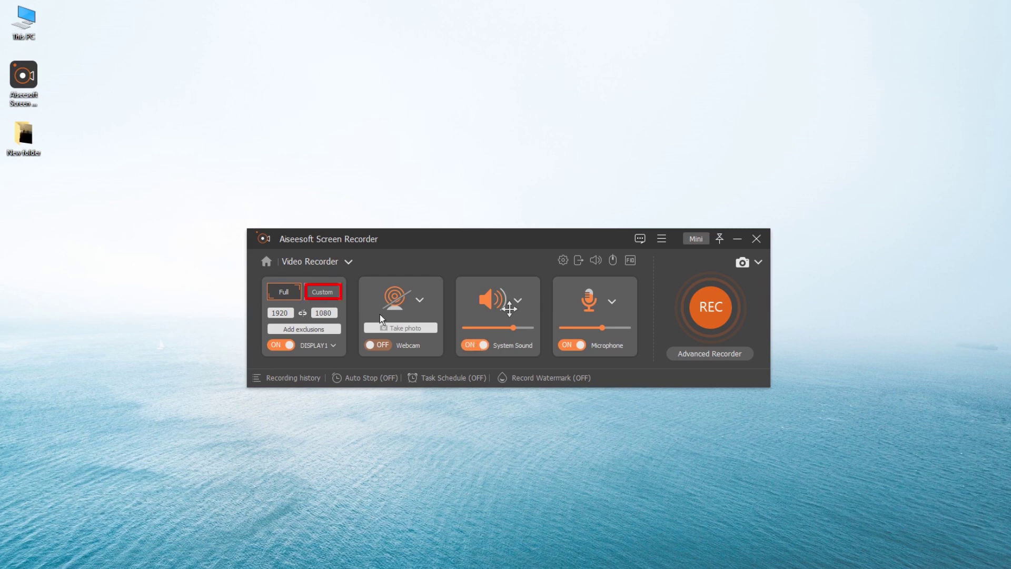
pyautogui.click(332, 293)
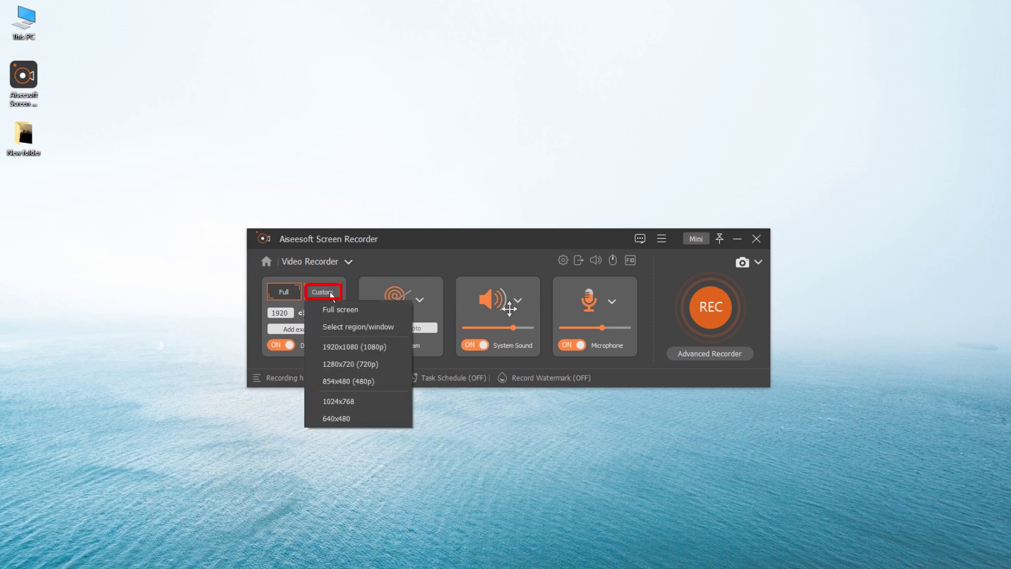
pyautogui.click(380, 345)
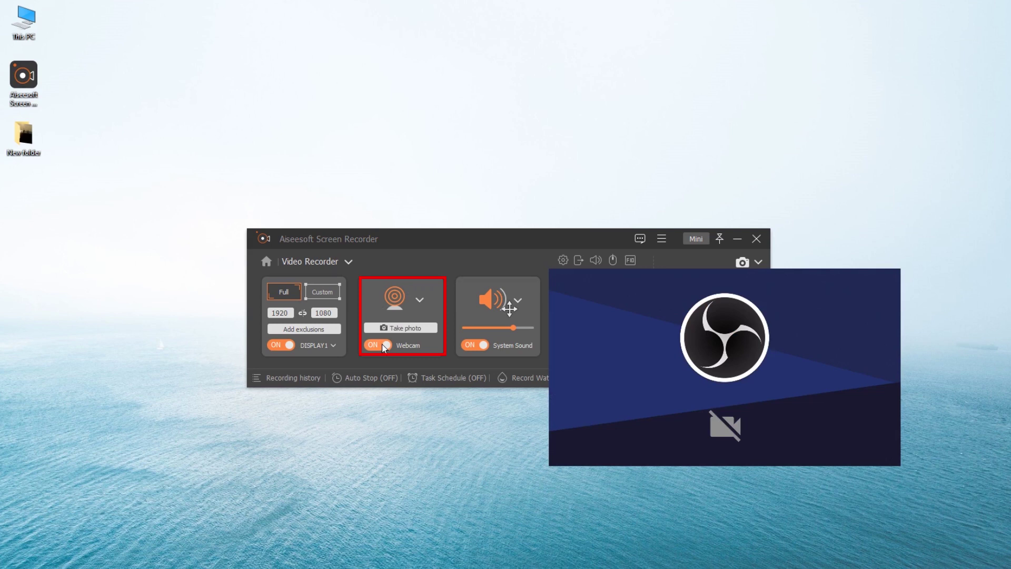
pyautogui.click(381, 345)
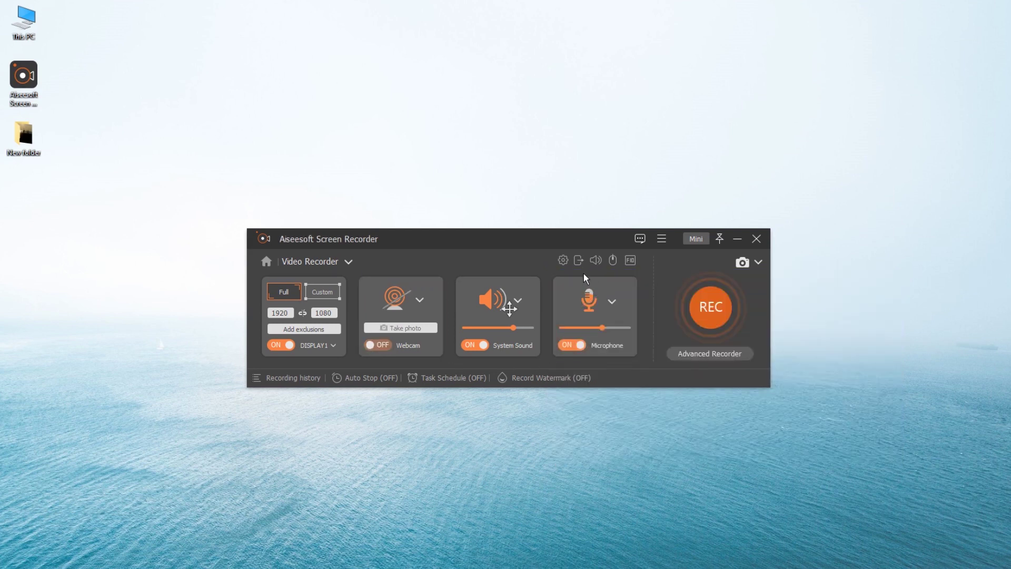
# Review Camera and Mouse preferences, then record the full screen and stop it.
pyautogui.click(562, 261)
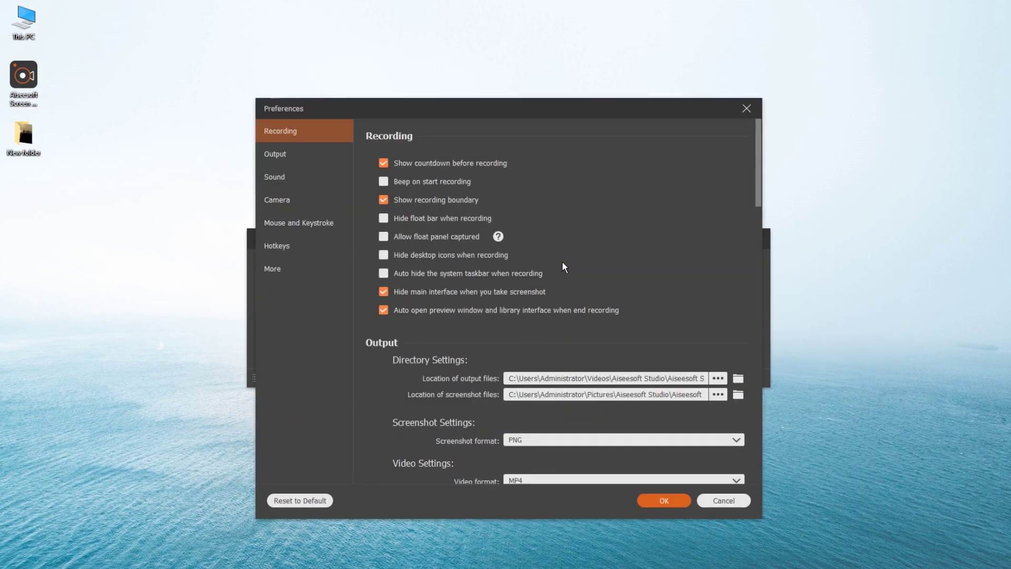
pyautogui.click(288, 219)
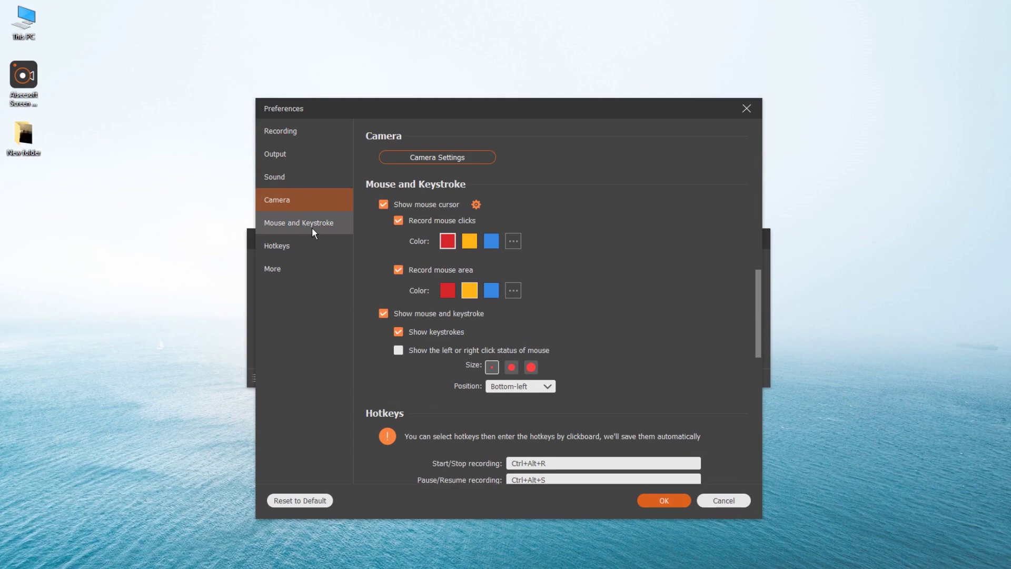
pyautogui.click(747, 109)
pyautogui.click(660, 296)
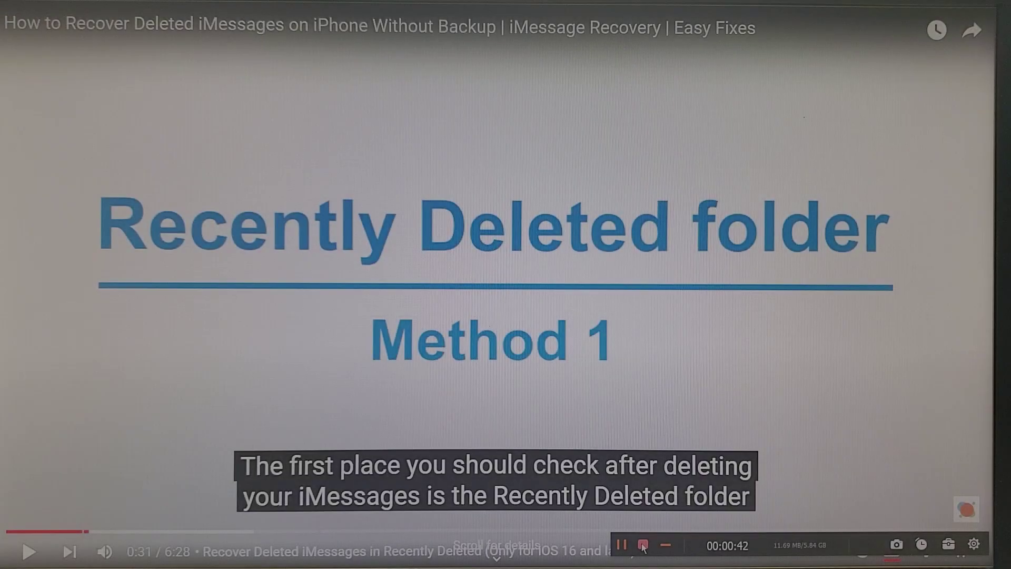
pyautogui.click(643, 546)
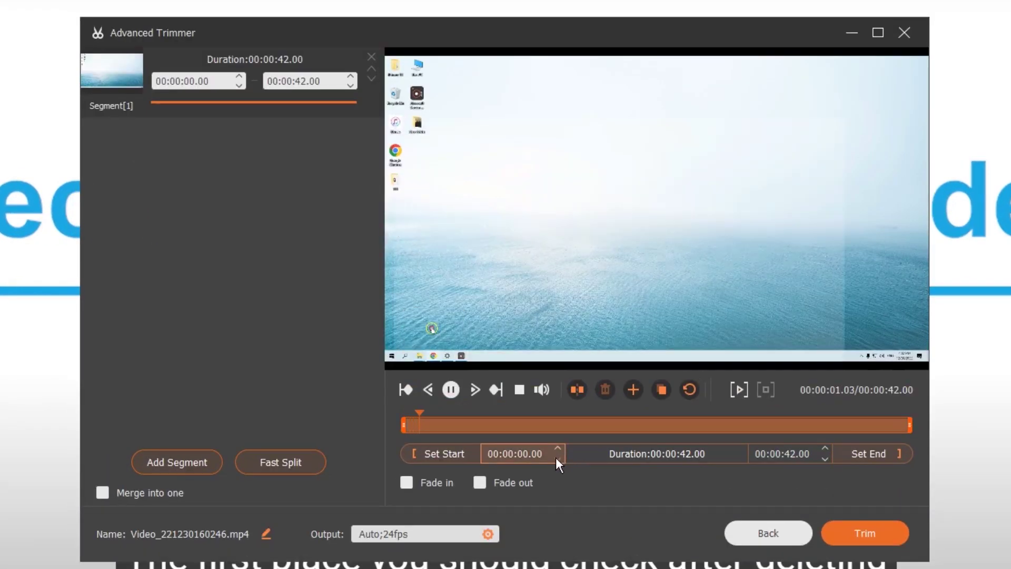
# Play back the 42-second recording in the Advanced Trimmer preview.
pyautogui.click(479, 482)
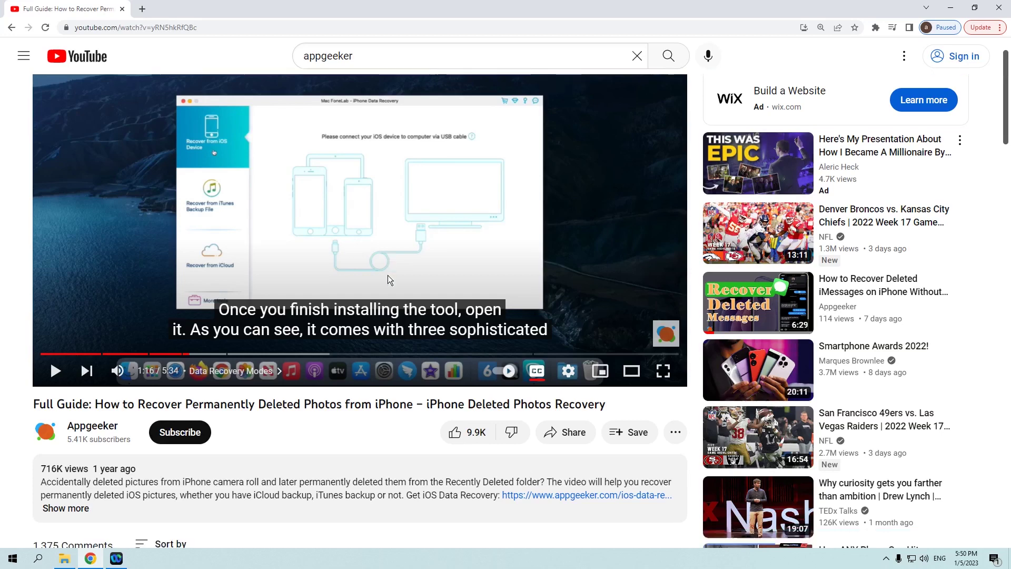
# Scroll the photo-recovery video page down to viewers' thank-you comments.
pyautogui.scroll(-3, 389, 279)
pyautogui.scroll(-4, 389, 279)
pyautogui.scroll(-2, 388, 279)
pyautogui.scroll(-1, 389, 279)
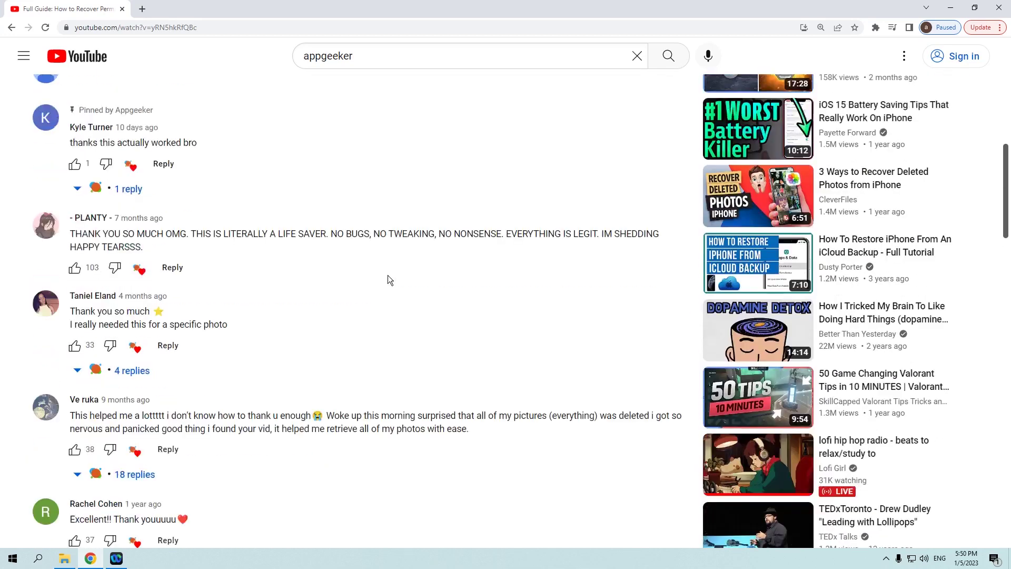
pyautogui.scroll(-1, 389, 280)
pyautogui.scroll(-3, 388, 275)
pyautogui.scroll(-2, 388, 275)
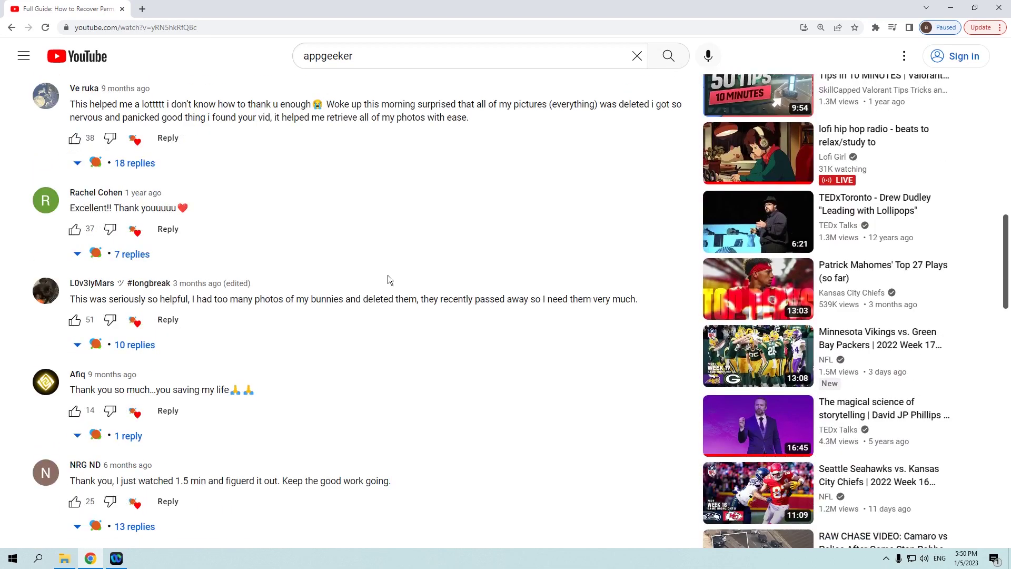
pyautogui.scroll(-2, 388, 275)
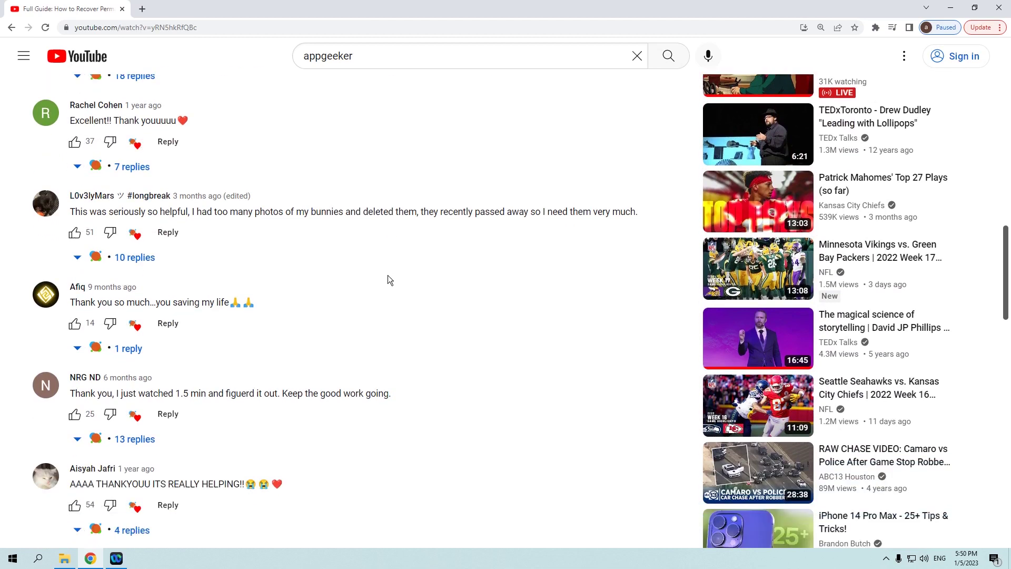
pyautogui.scroll(-2, 388, 275)
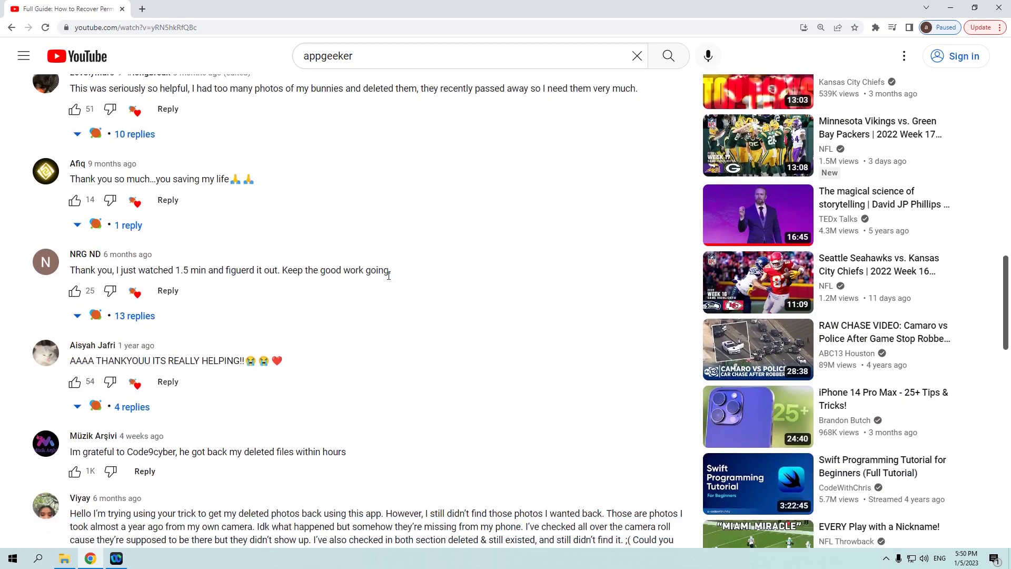